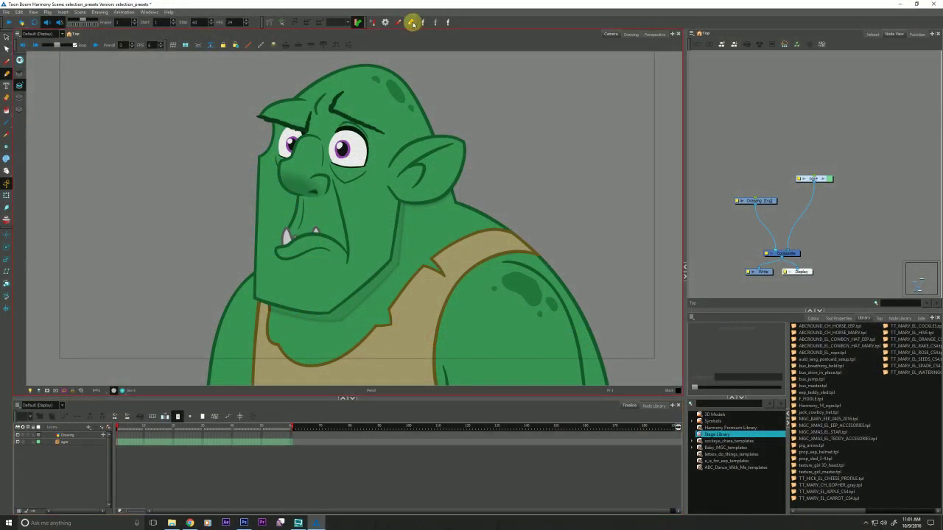
- Enable the Scripting toolbar from the toolbar menu and open the Scripts Manager
{"action": "left_click_drag", "start_coordinate": [206, 250], "coordinate": [171, 275]}
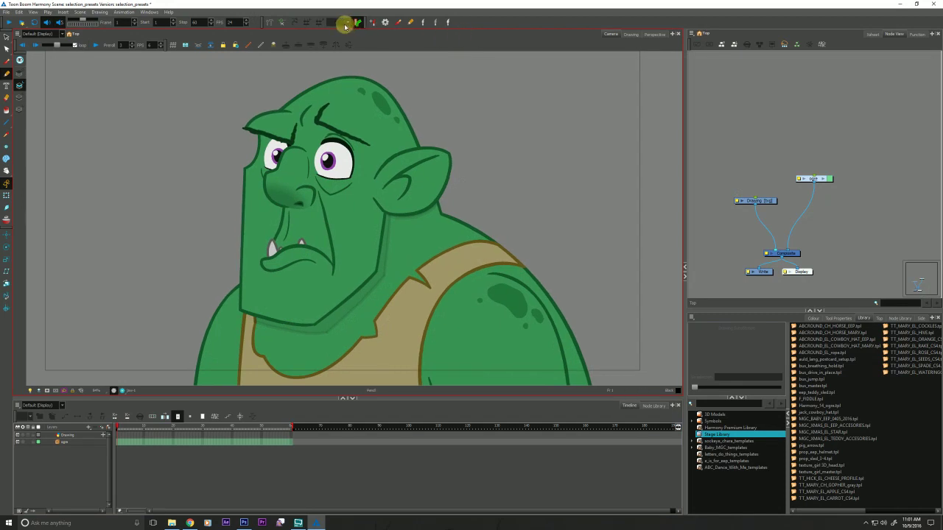
{"action": "right_click", "coordinate": [521, 26]}
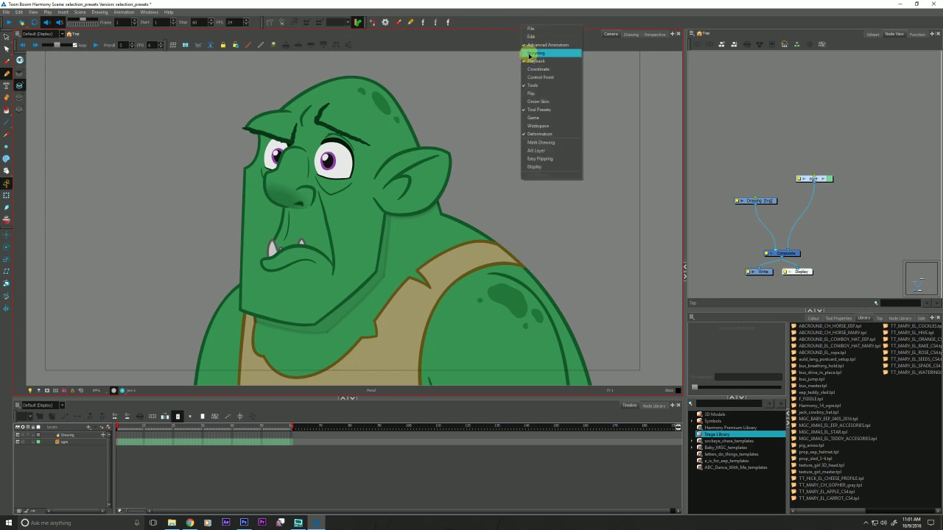
{"action": "left_click", "coordinate": [529, 53]}
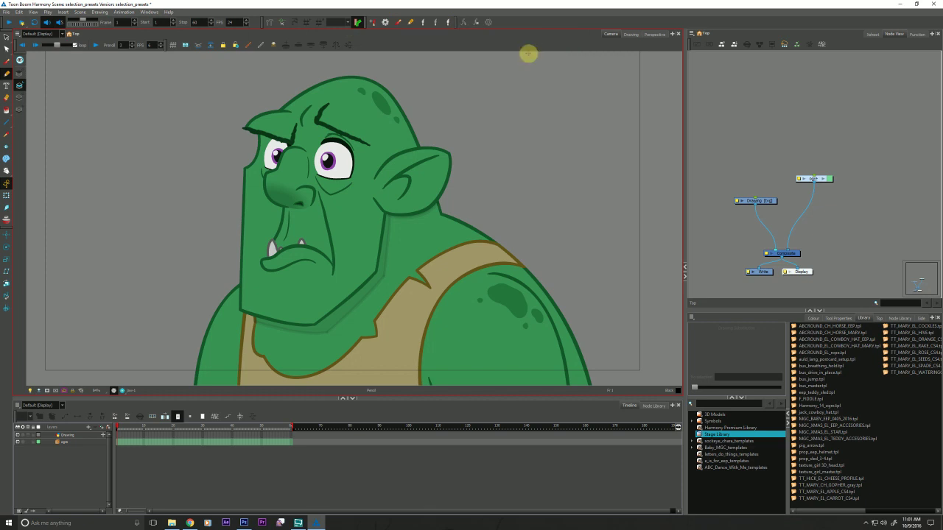
{"action": "left_click", "coordinate": [465, 24]}
- Move and enlarge the Scripts Manager, then browse the script files for TB_SelectionPreset.js
{"action": "left_click_drag", "start_coordinate": [493, 177], "coordinate": [300, 92]}
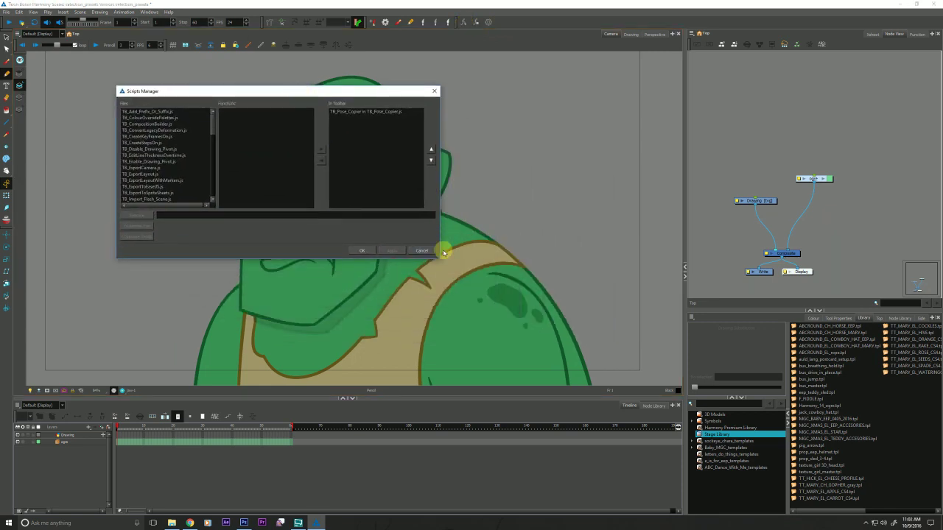
{"action": "left_click_drag", "start_coordinate": [442, 261], "coordinate": [530, 339]}
{"action": "left_click_drag", "start_coordinate": [147, 135], "coordinate": [146, 269]}
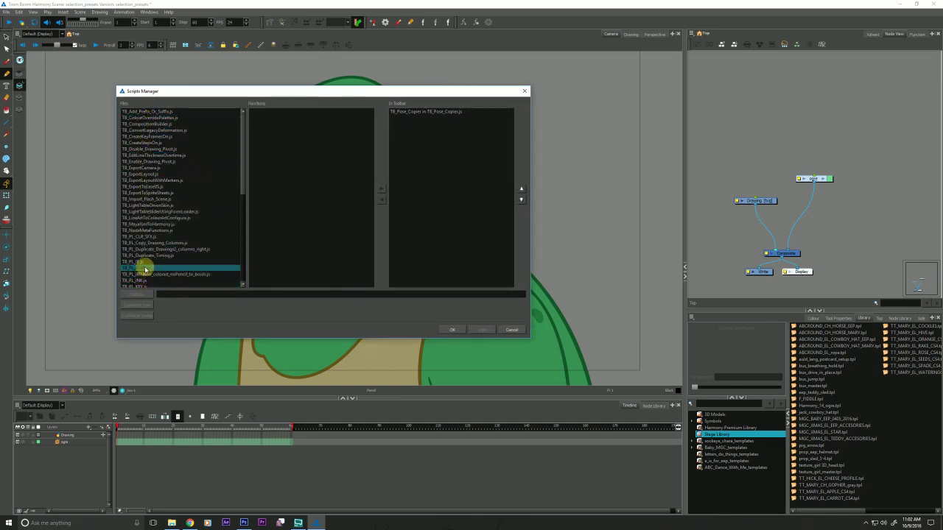
{"action": "left_click", "coordinate": [145, 127]}
{"action": "left_click_drag", "start_coordinate": [145, 128], "coordinate": [148, 149]}
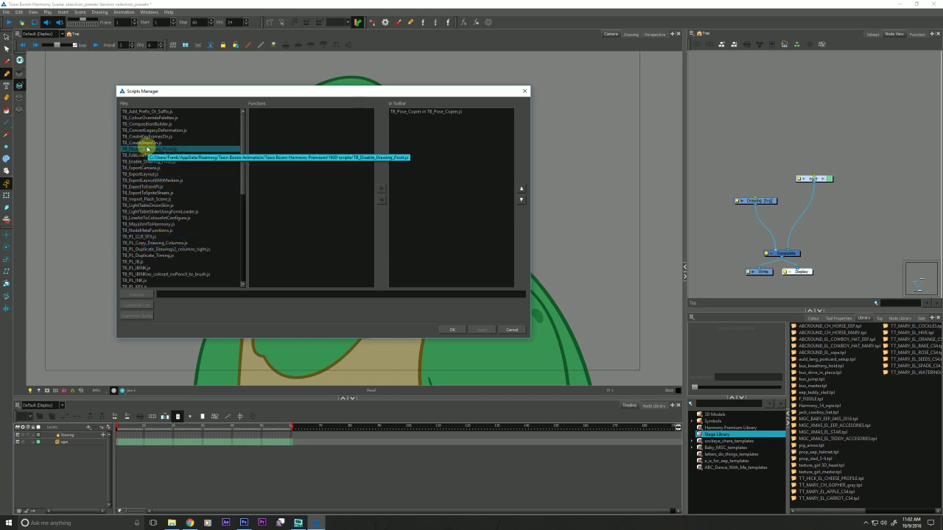
{"action": "left_click_drag", "start_coordinate": [242, 190], "coordinate": [245, 242]}
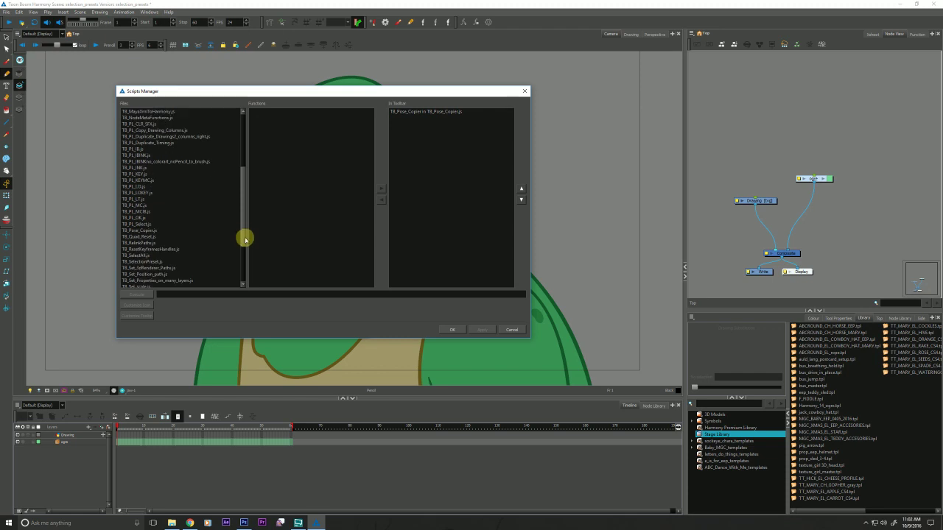
{"action": "left_click_drag", "start_coordinate": [141, 177], "coordinate": [243, 250]}
- Add the TB_SelectionPreset function from TB_SelectionPreset.js to the toolbar and confirm with OK
{"action": "left_click", "coordinate": [133, 237]}
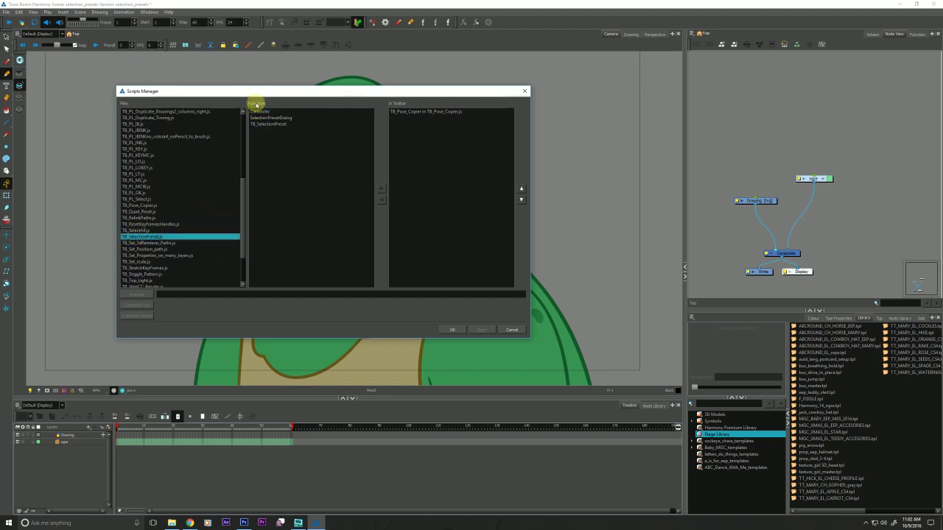
{"action": "left_click", "coordinate": [266, 125]}
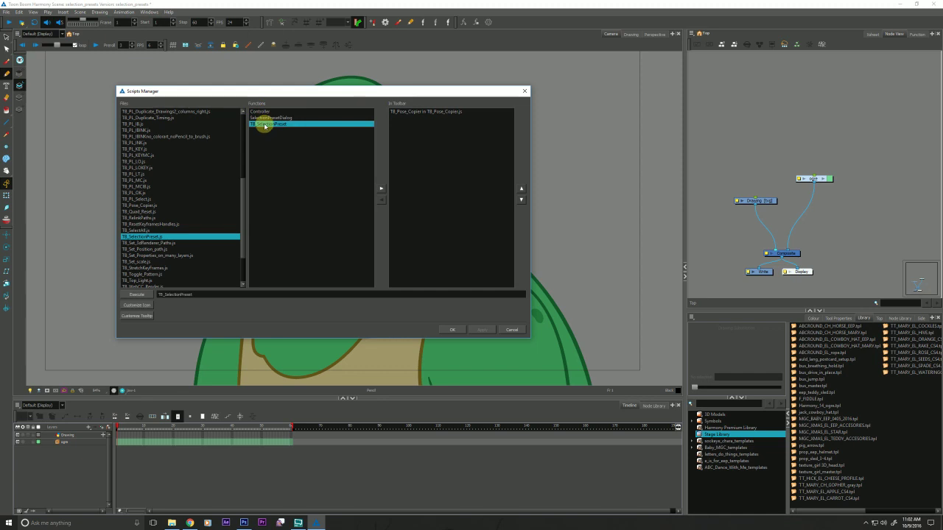
{"action": "left_click", "coordinate": [381, 190]}
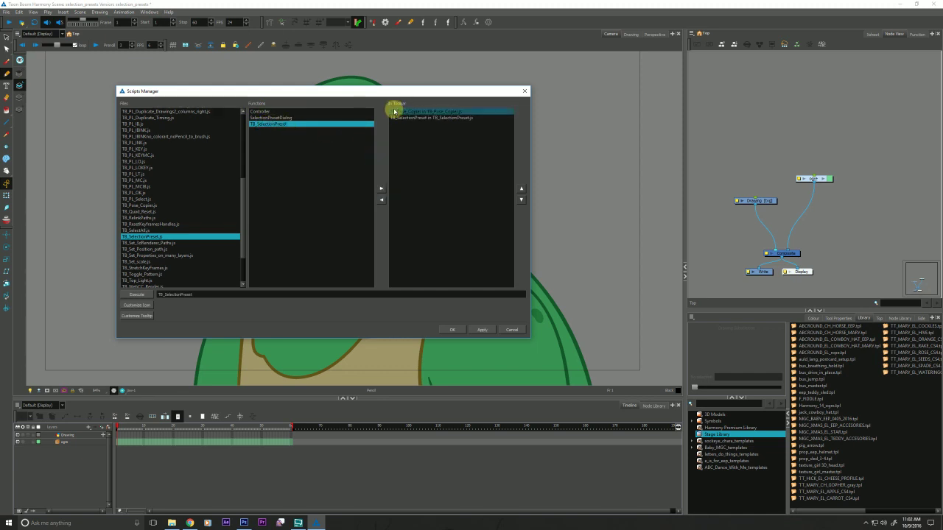
{"action": "left_click", "coordinate": [452, 329]}
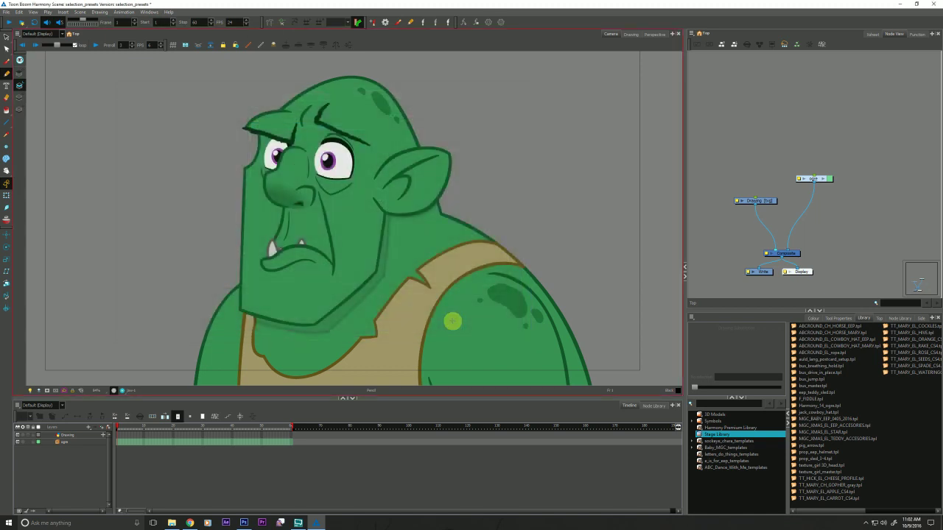
- Launch Selection Presets from the new toolbar button and place it, narrowed, at the upper left
{"action": "left_click", "coordinate": [501, 23]}
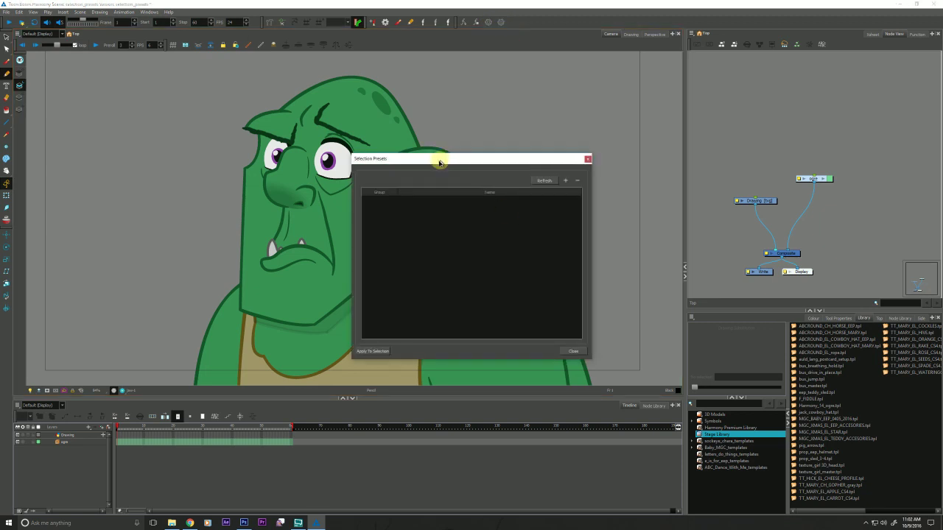
{"action": "left_click_drag", "start_coordinate": [435, 163], "coordinate": [137, 76]}
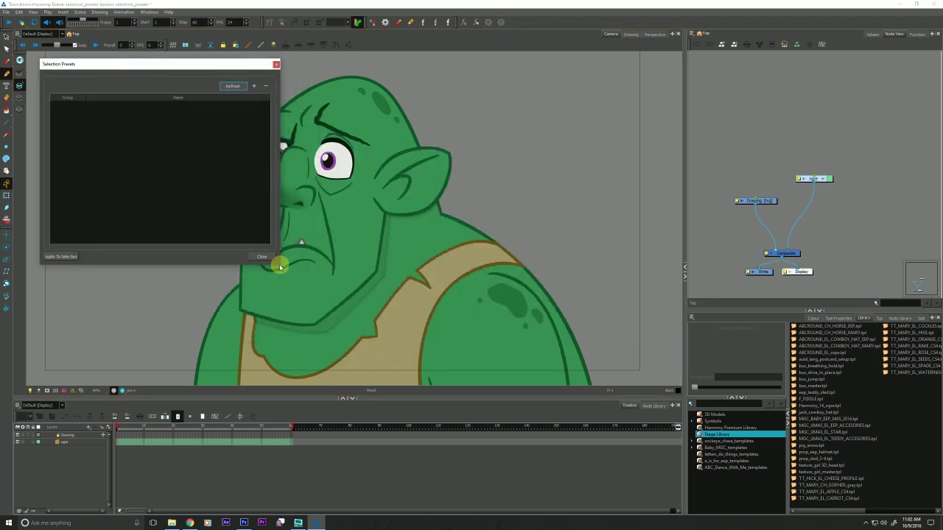
{"action": "left_click_drag", "start_coordinate": [280, 265], "coordinate": [132, 263]}
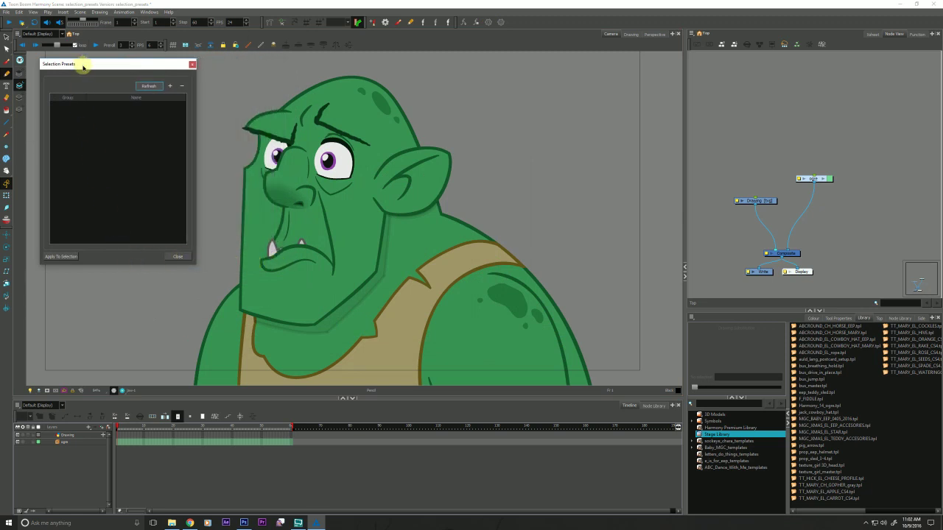
{"action": "left_click_drag", "start_coordinate": [81, 66], "coordinate": [83, 68]}
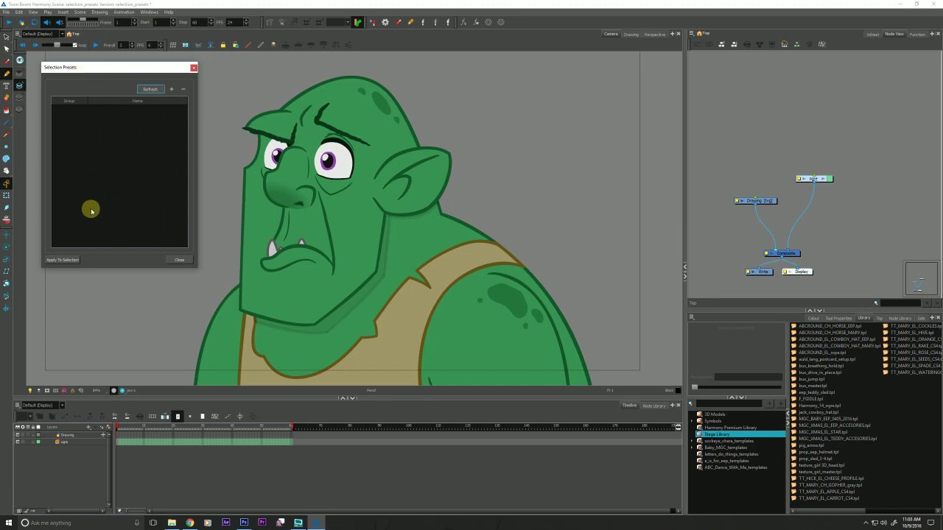
{"action": "left_click_drag", "start_coordinate": [83, 68], "coordinate": [77, 66]}
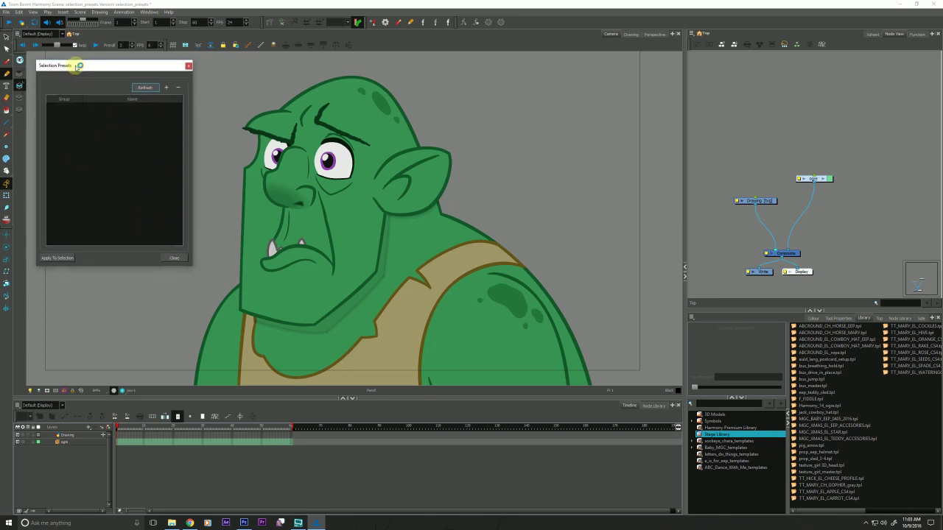
- With the Transform tool, select the ogre's ear and save it as preset 'ear'
{"action": "left_click", "coordinate": [7, 196]}
{"action": "left_click", "coordinate": [419, 194]}
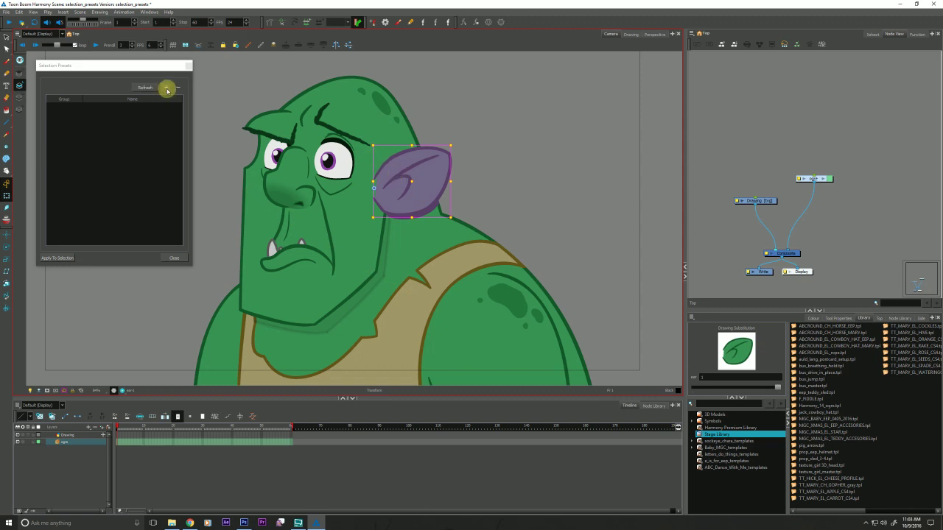
{"action": "left_click_drag", "start_coordinate": [129, 67], "coordinate": [141, 69]}
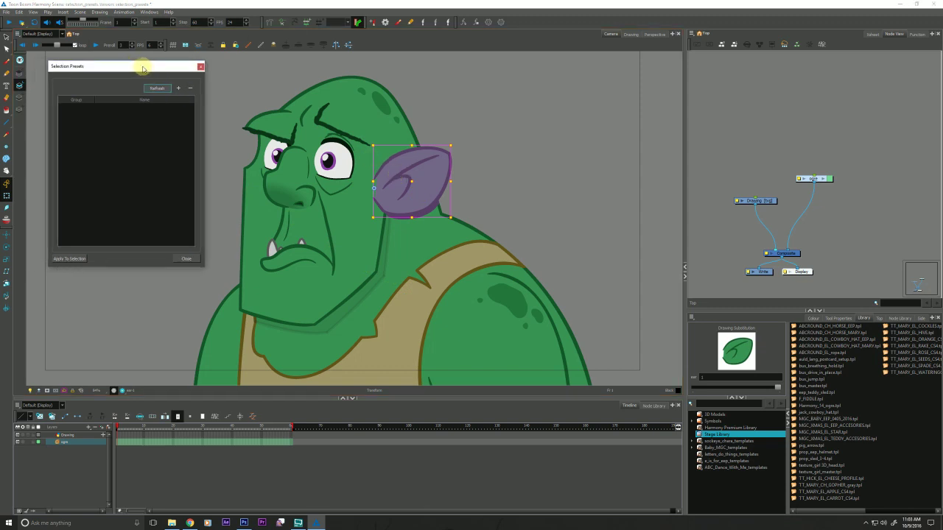
{"action": "left_click", "coordinate": [179, 89]}
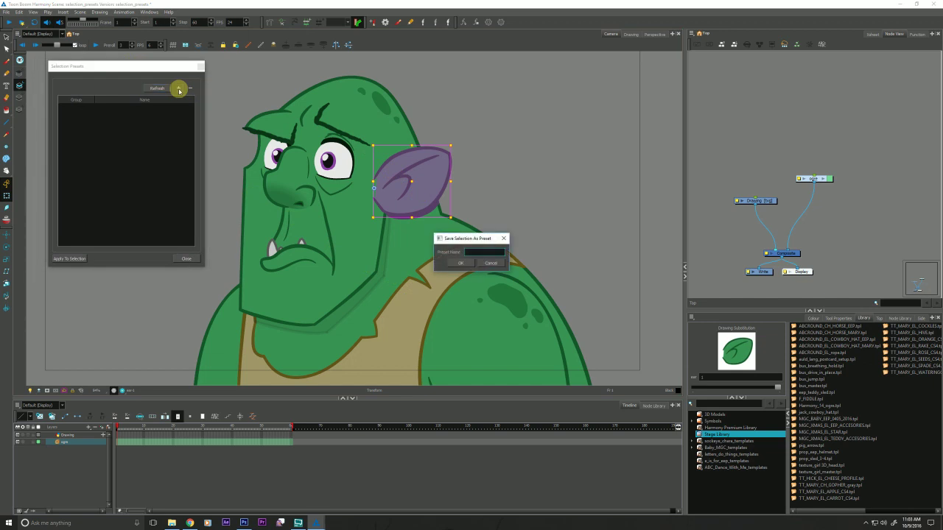
{"action": "type", "text": "ear"}
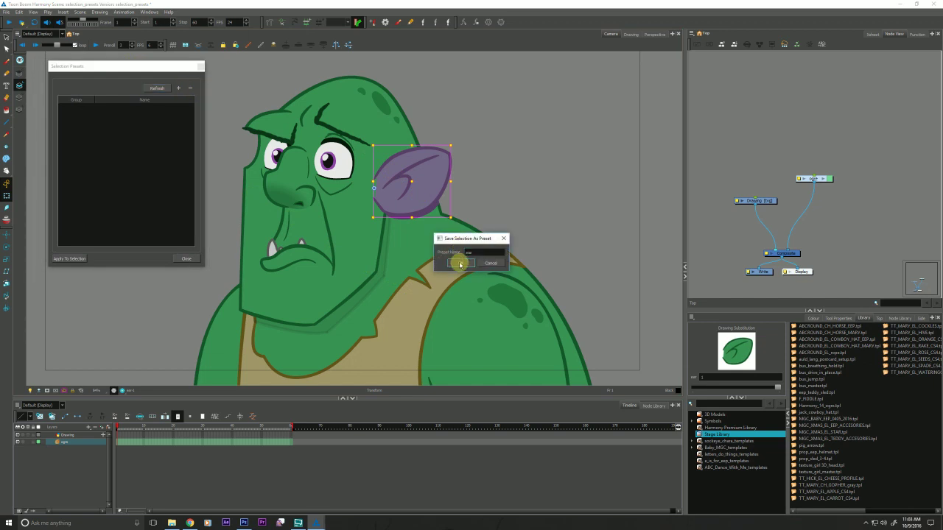
{"action": "left_click", "coordinate": [461, 263]}
- Test the ear preset by deselecting and recalling it, then reselect the ear on canvas
{"action": "left_click", "coordinate": [109, 112]}
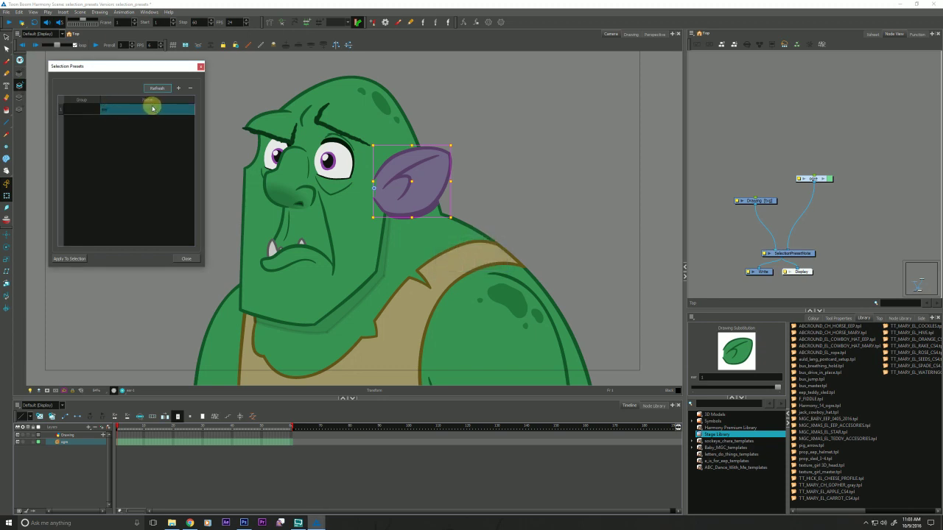
{"action": "left_click", "coordinate": [68, 102]}
{"action": "left_click", "coordinate": [527, 205]}
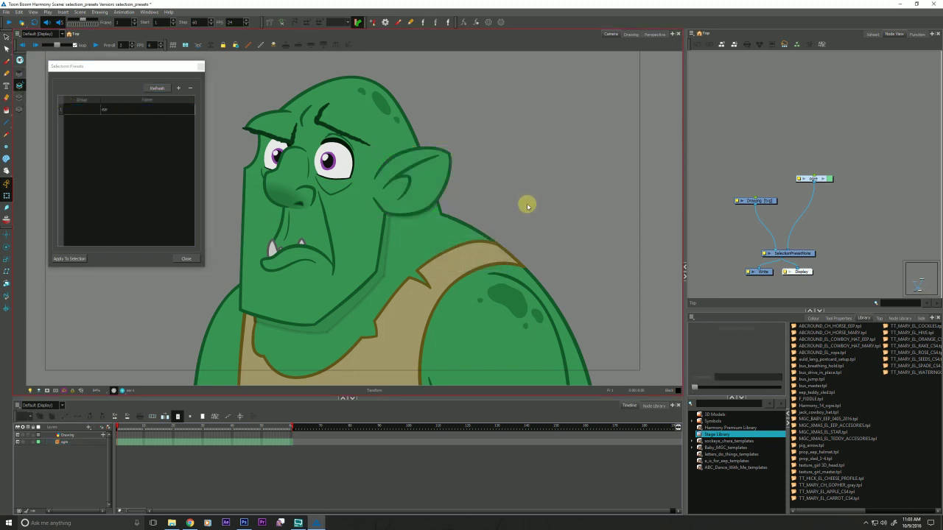
{"action": "left_click", "coordinate": [5, 197]}
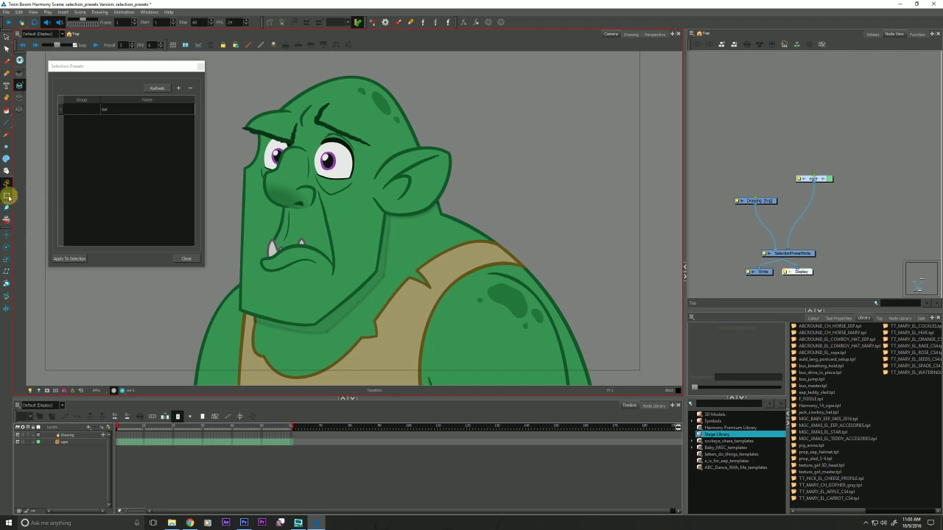
{"action": "left_click", "coordinate": [77, 109]}
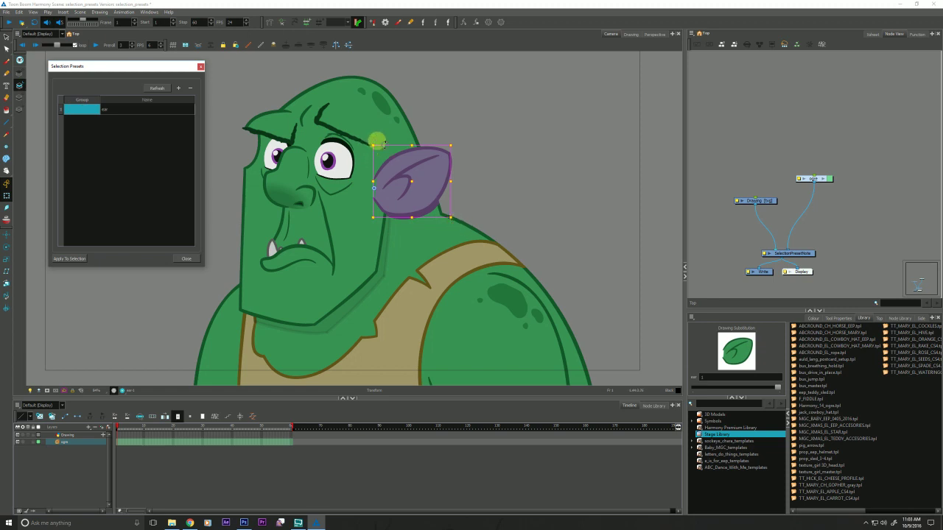
{"action": "left_click", "coordinate": [495, 197]}
{"action": "left_click", "coordinate": [400, 153]}
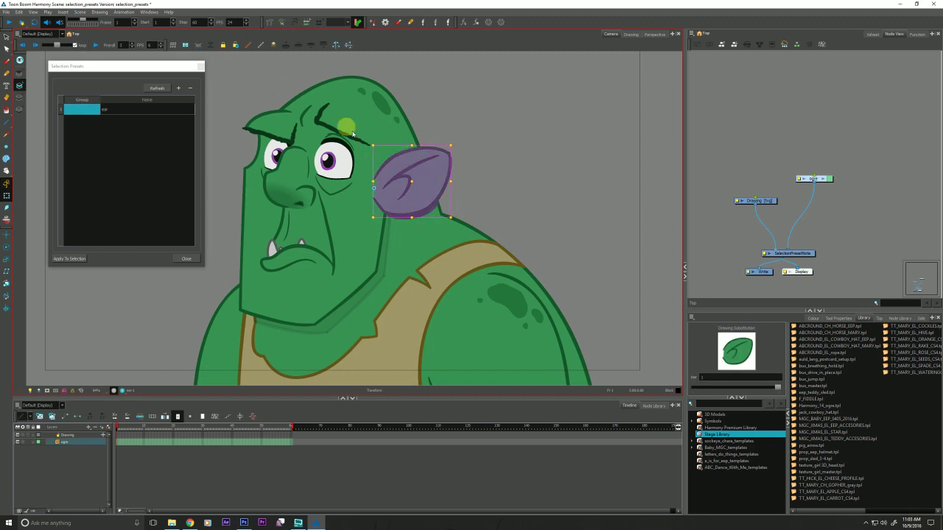
{"action": "left_click", "coordinate": [484, 204]}
{"action": "left_click", "coordinate": [390, 178]}
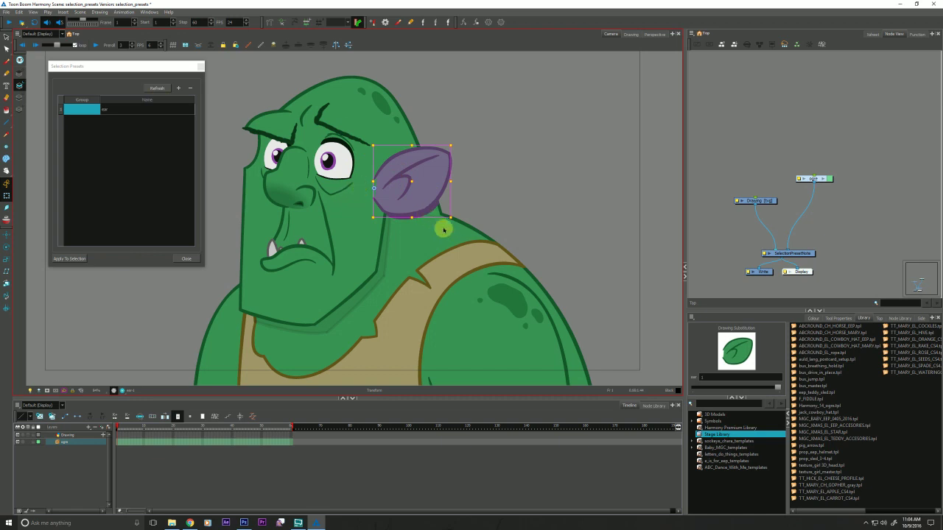
- Clear the ear selection and select the ogre's whole head with Ctrl+A
{"action": "left_click", "coordinate": [520, 213]}
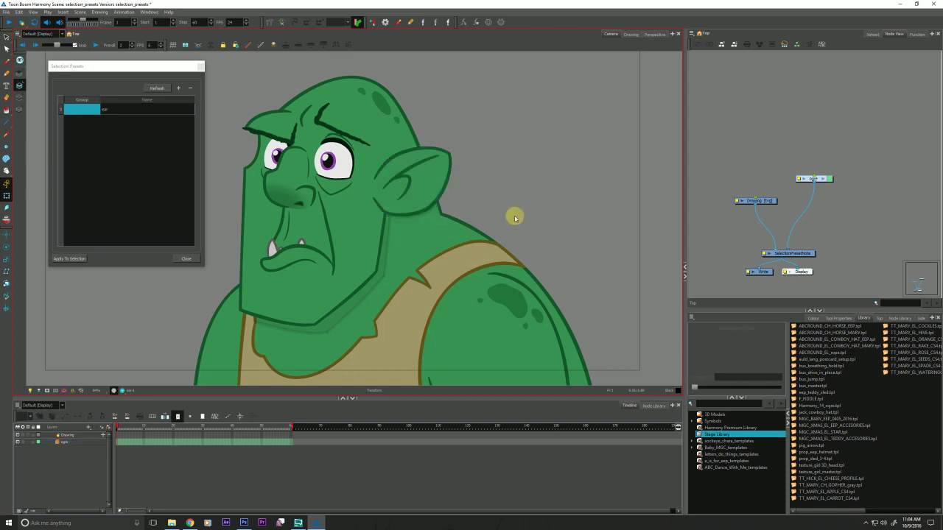
{"action": "left_click", "coordinate": [244, 270]}
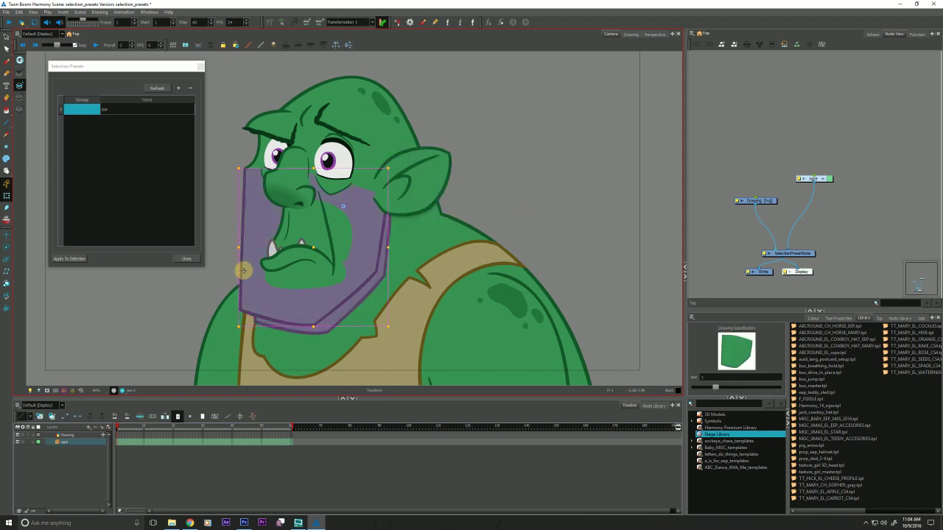
{"action": "left_click", "coordinate": [207, 284]}
{"action": "key", "text": "ctrl+a"}
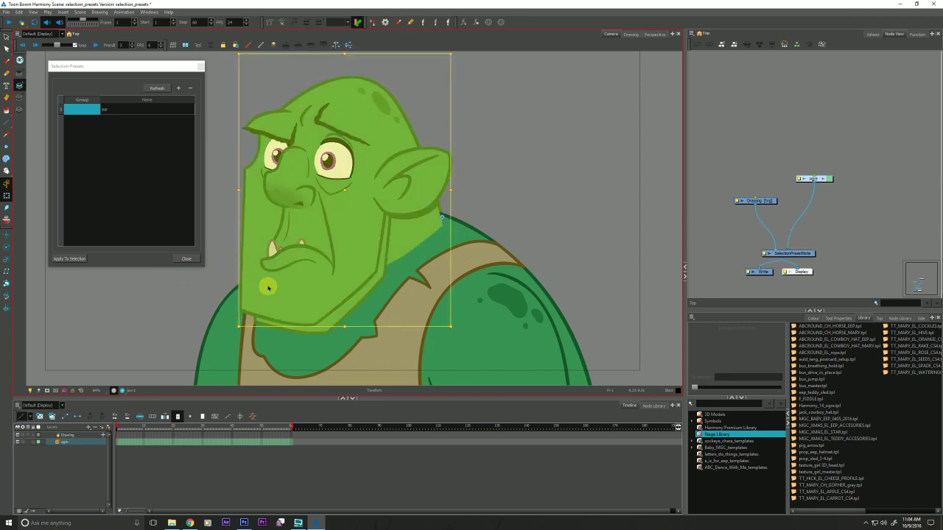
{"action": "left_click", "coordinate": [200, 297]}
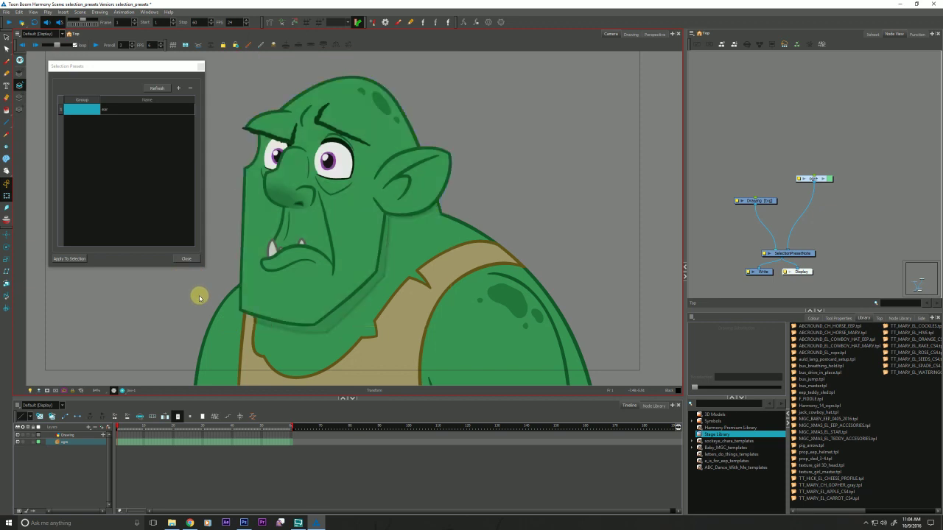
{"action": "left_click", "coordinate": [243, 295]}
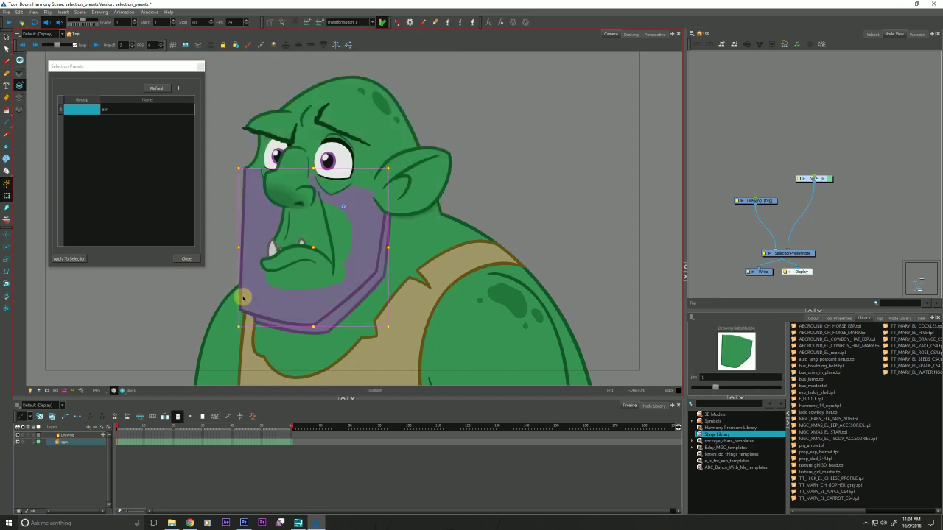
{"action": "left_click", "coordinate": [178, 308]}
{"action": "key", "text": "ctrl+a"}
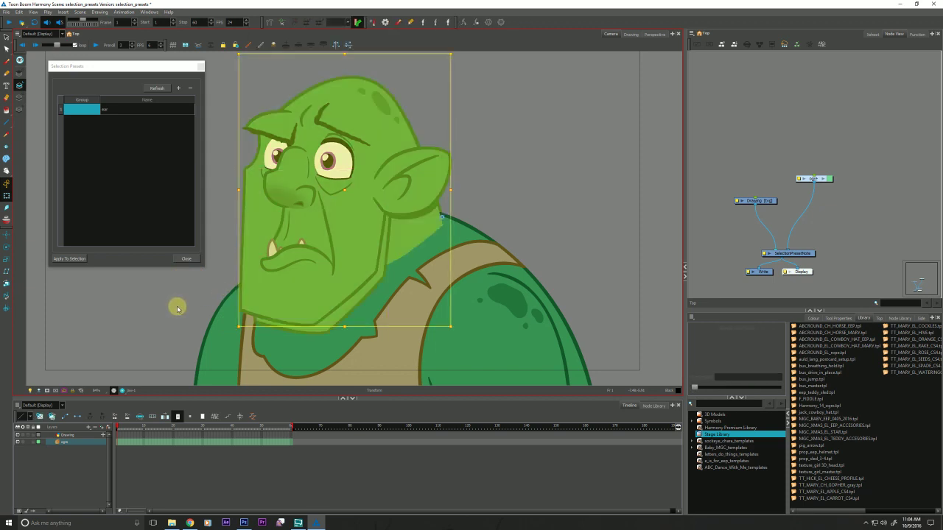
- Save the head selection as preset 'head peg' and double-click it to verify it reselects the head
{"action": "left_click", "coordinate": [178, 90]}
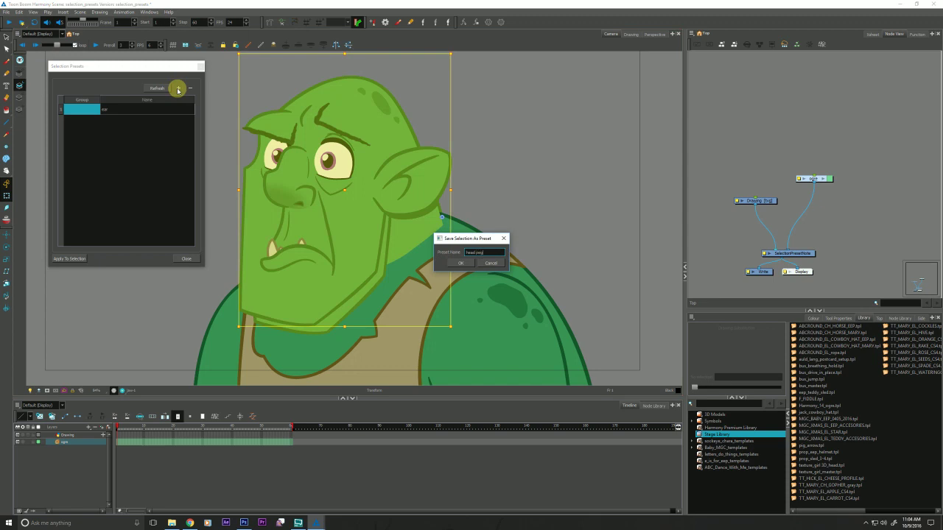
{"action": "left_click", "coordinate": [459, 263]}
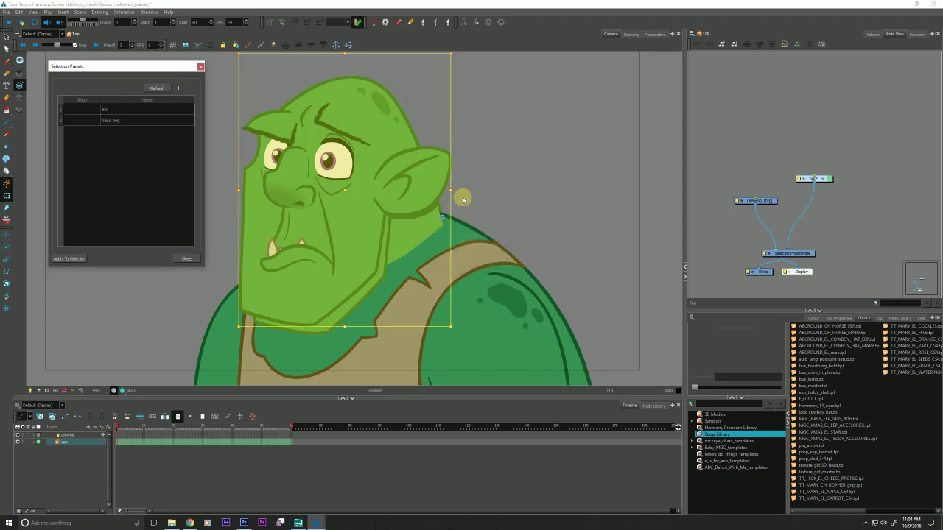
{"action": "left_click", "coordinate": [504, 204]}
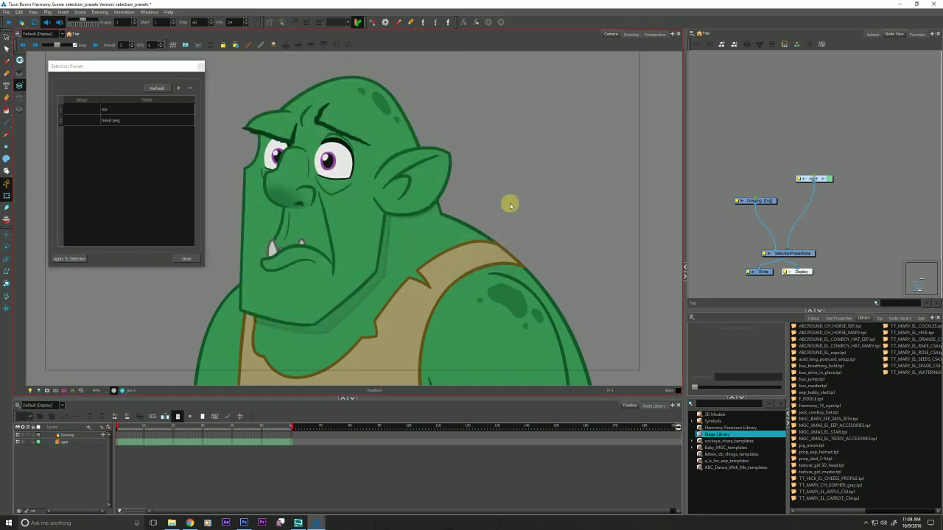
{"action": "left_click", "coordinate": [73, 121]}
{"action": "double_click", "coordinate": [73, 121]}
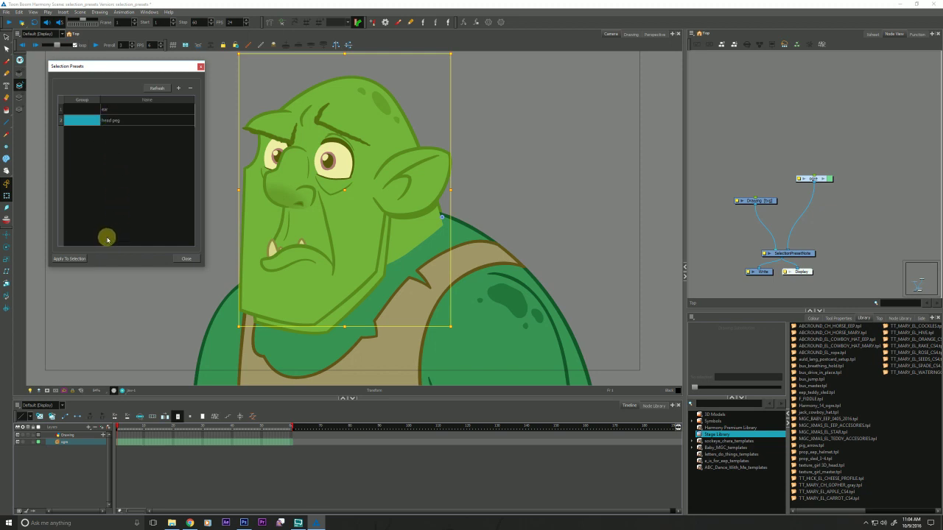
{"action": "left_click", "coordinate": [91, 320]}
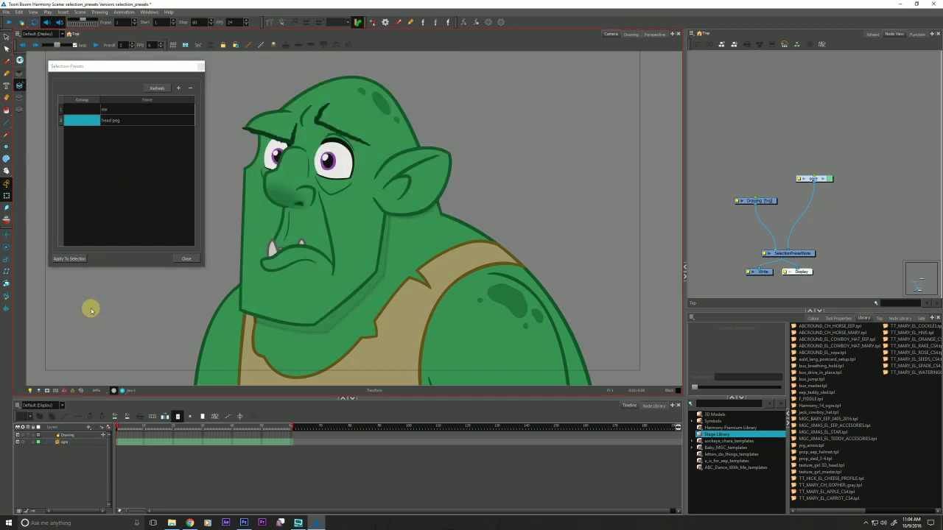
- Delete the head peg preset so only ear remains in the list
{"action": "left_click", "coordinate": [798, 267]}
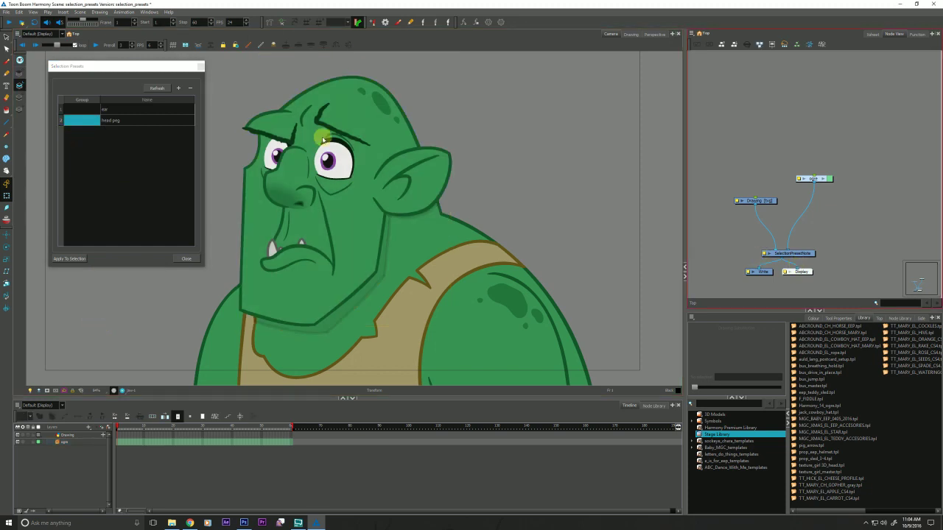
{"action": "left_click_drag", "start_coordinate": [106, 67], "coordinate": [119, 72]}
{"action": "left_click", "coordinate": [147, 131]}
{"action": "left_click", "coordinate": [204, 93]}
- Move the SelectionPresetNote node below the Write and Display nodes
{"action": "left_click_drag", "start_coordinate": [804, 253], "coordinate": [735, 249]}
{"action": "left_click_drag", "start_coordinate": [744, 211], "coordinate": [796, 260]}
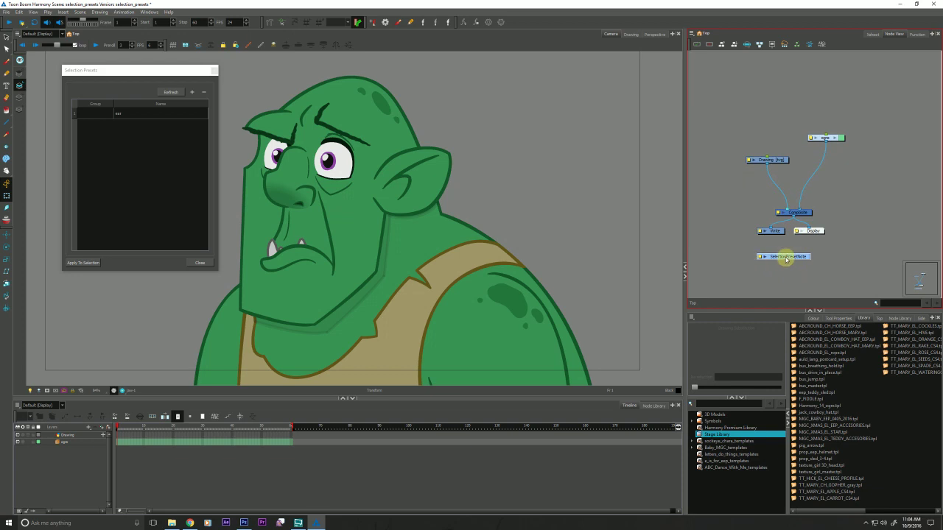
{"action": "left_click_drag", "start_coordinate": [783, 255], "coordinate": [786, 257]}
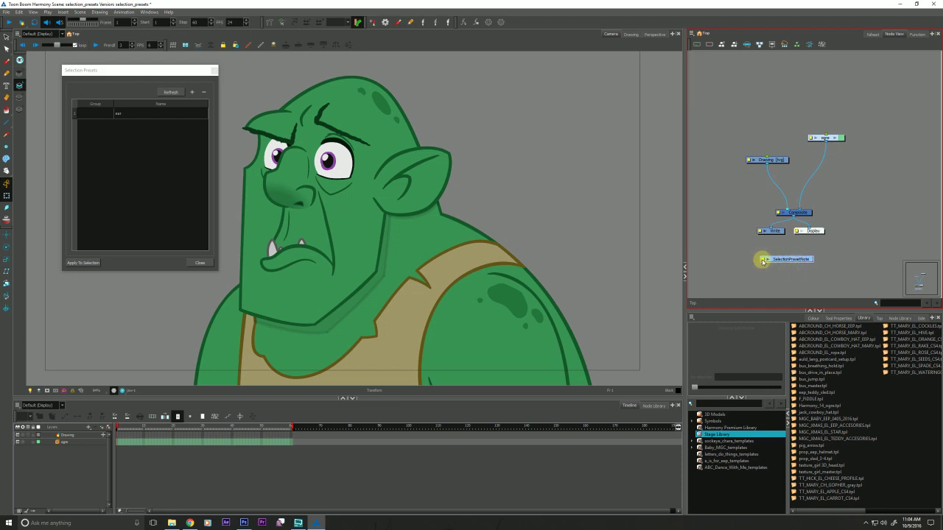
{"action": "double_click", "coordinate": [764, 260]}
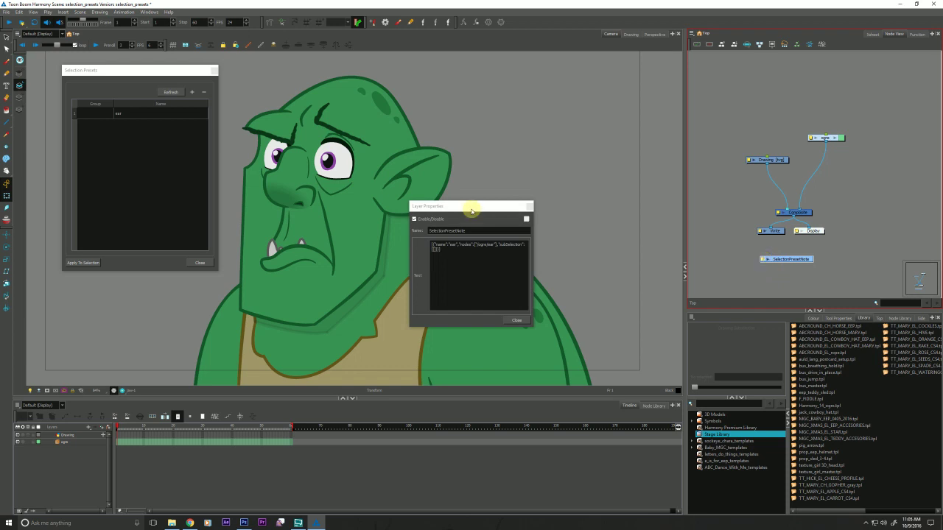
{"action": "left_click_drag", "start_coordinate": [472, 207], "coordinate": [524, 107]}
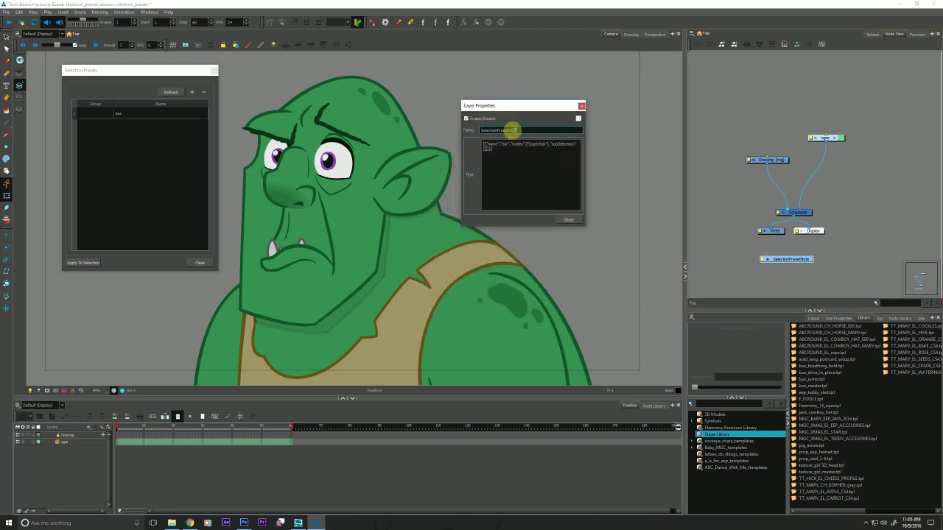
{"action": "left_click_drag", "start_coordinate": [516, 130], "coordinate": [471, 130]}
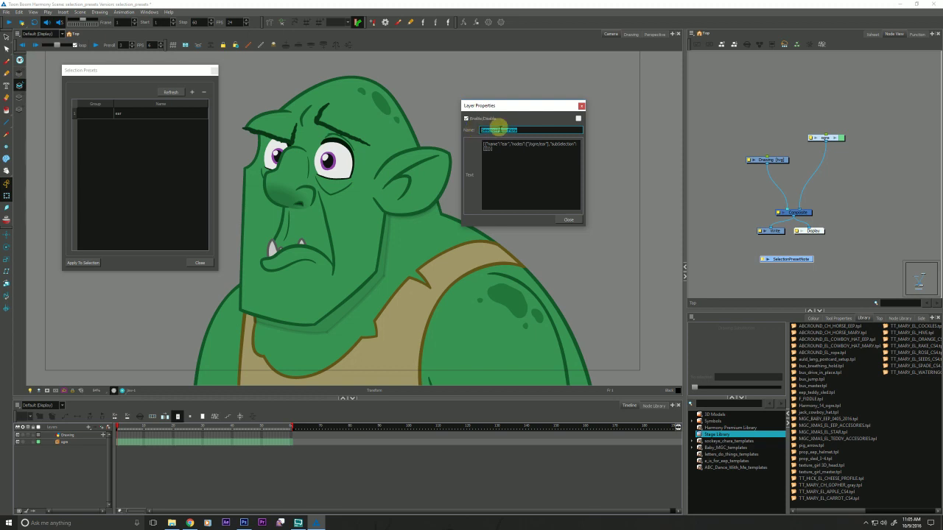
{"action": "left_click", "coordinate": [499, 143]}
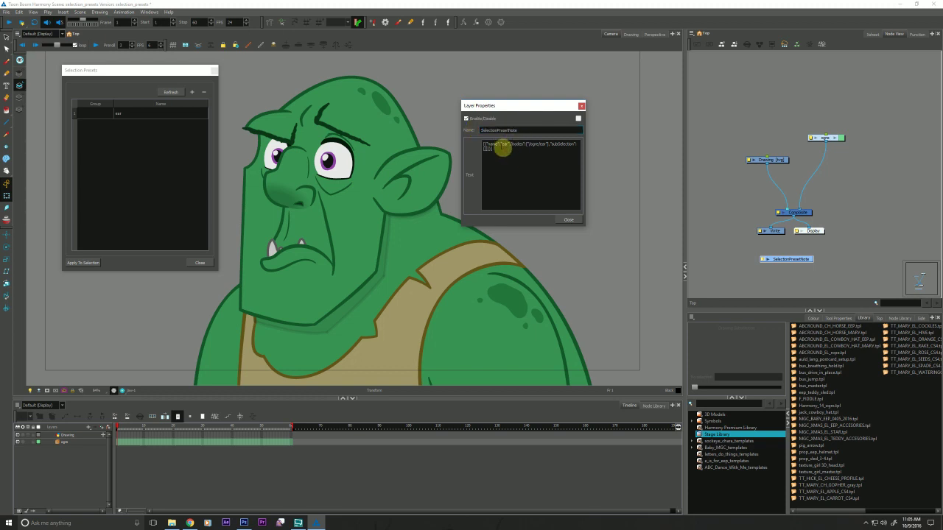
{"action": "left_click_drag", "start_coordinate": [500, 143], "coordinate": [492, 147]}
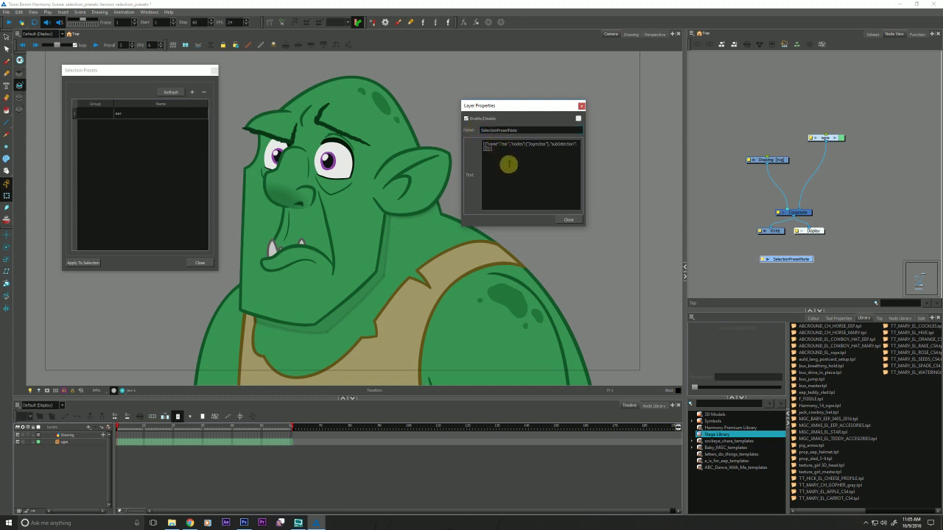
{"action": "left_click", "coordinate": [525, 161]}
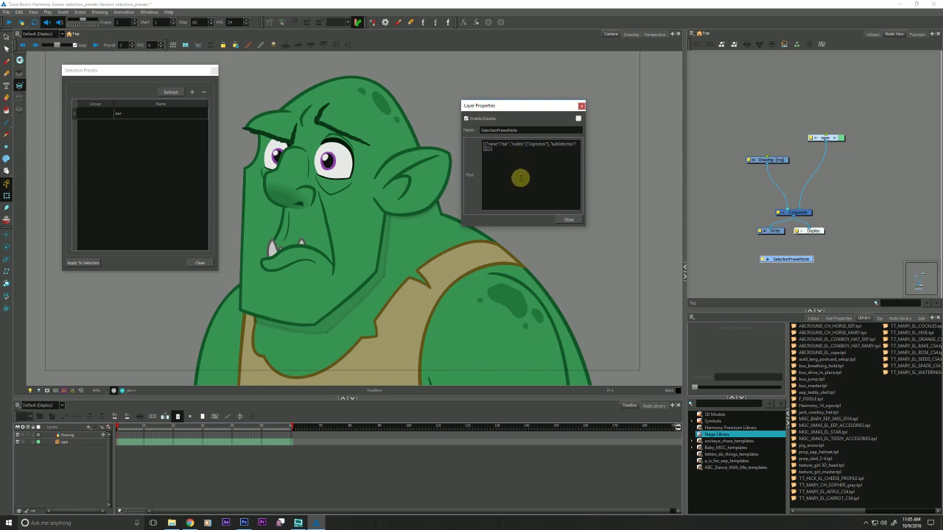
{"action": "left_click", "coordinate": [581, 108]}
- Cut the SelectionPresetNote node and paste it inside the ogre group beside Multi-Port-Out
{"action": "left_click_drag", "start_coordinate": [800, 259], "coordinate": [770, 260]}
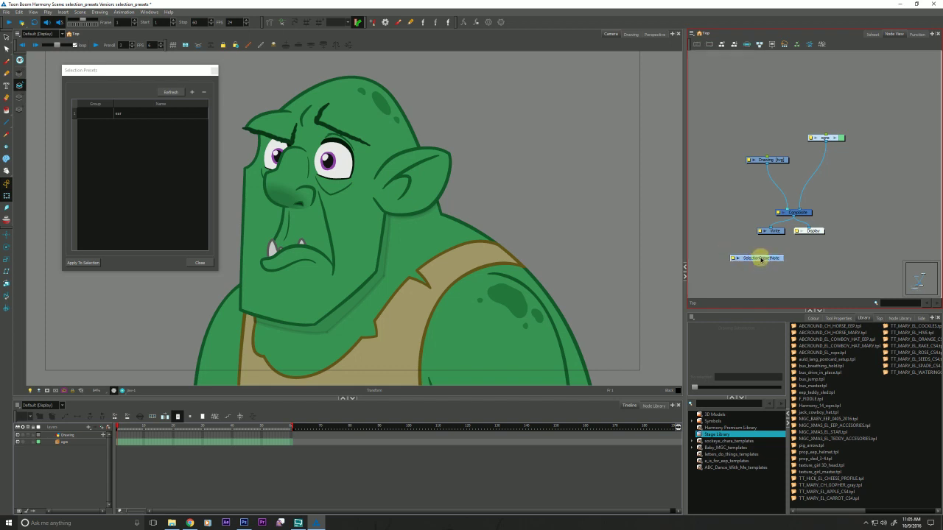
{"action": "left_click_drag", "start_coordinate": [766, 257], "coordinate": [770, 261]}
{"action": "left_click_drag", "start_coordinate": [833, 138], "coordinate": [825, 115]}
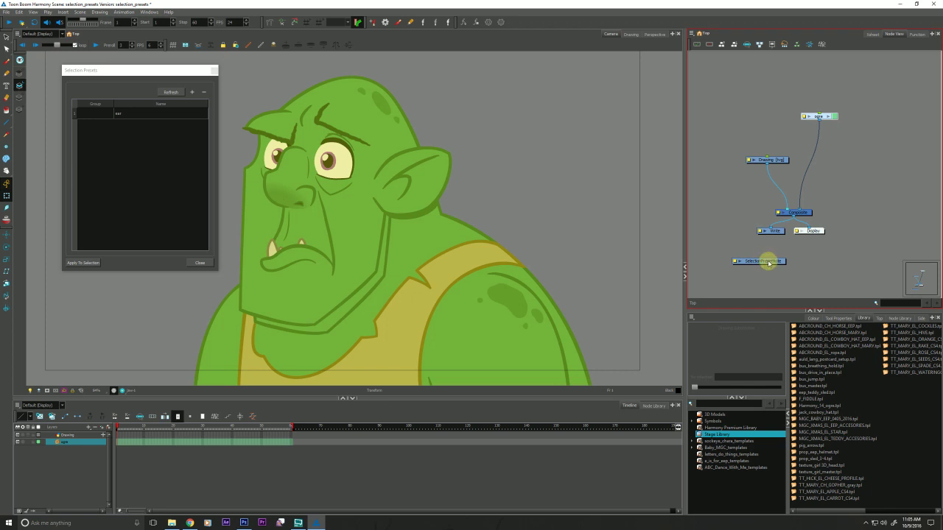
{"action": "left_click", "coordinate": [766, 262]}
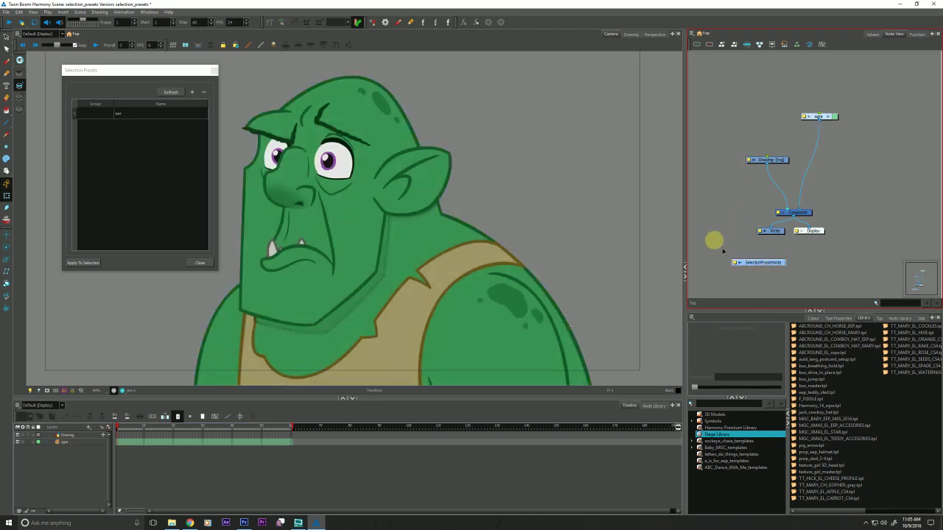
{"action": "left_click", "coordinate": [831, 116]}
{"action": "scroll", "coordinate": [770, 276], "scroll_direction": "down", "scroll_amount": 10}
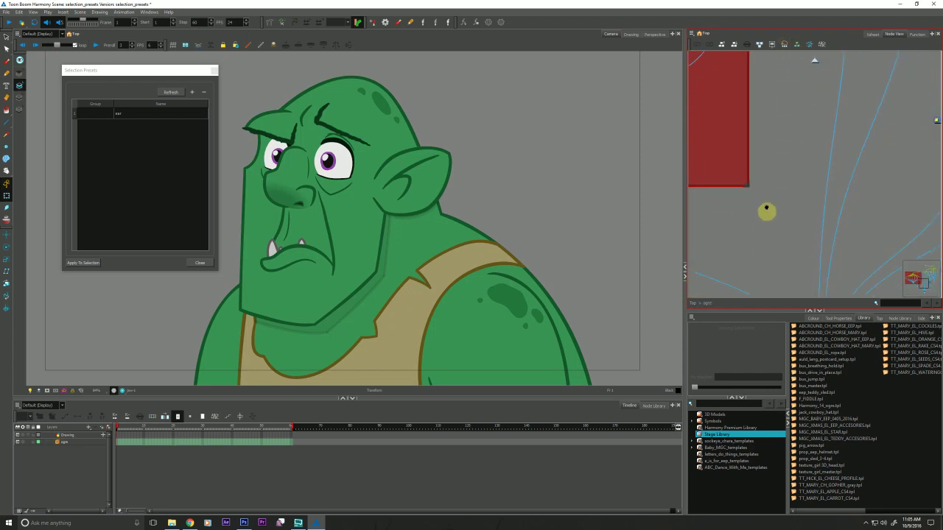
{"action": "key", "text": "ctrl+v"}
{"action": "left_click_drag", "start_coordinate": [783, 232], "coordinate": [762, 257]}
{"action": "left_click_drag", "start_coordinate": [739, 207], "coordinate": [754, 219]}
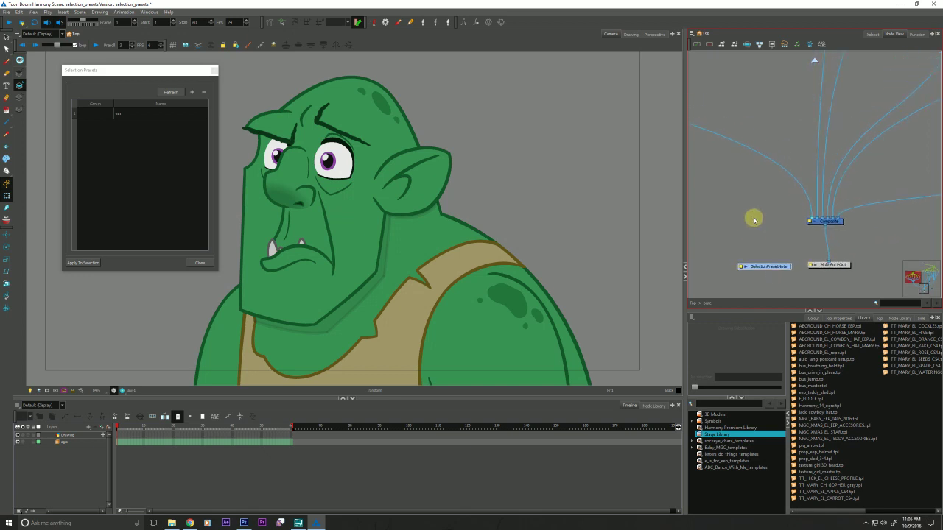
- Recall the ear preset to select the ear, Refresh so it shows group ogre, then deselect
{"action": "left_click_drag", "start_coordinate": [96, 69], "coordinate": [92, 66]}
{"action": "left_click", "coordinate": [93, 110]}
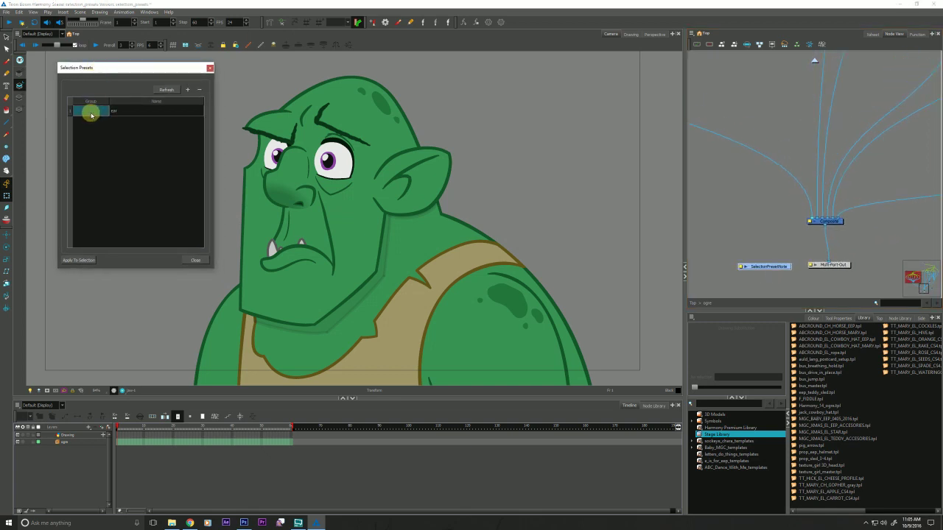
{"action": "double_click", "coordinate": [92, 114]}
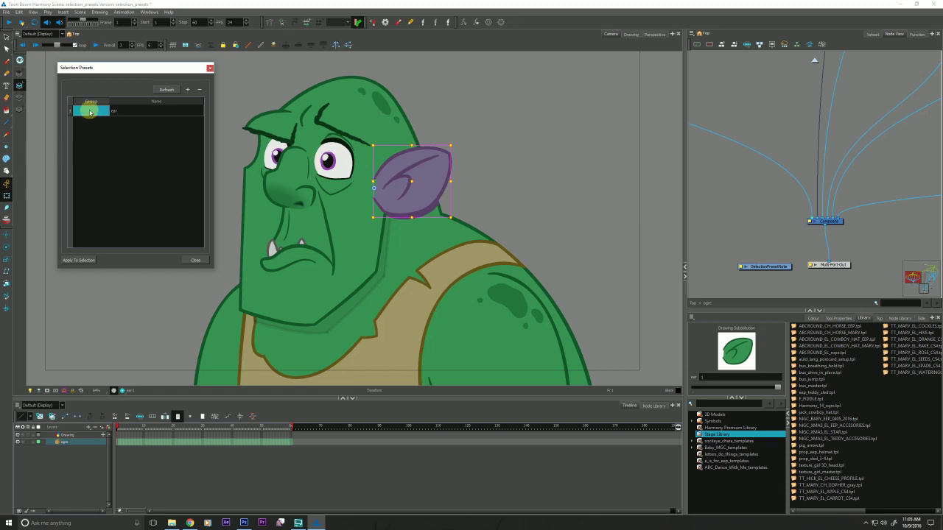
{"action": "left_click", "coordinate": [162, 90]}
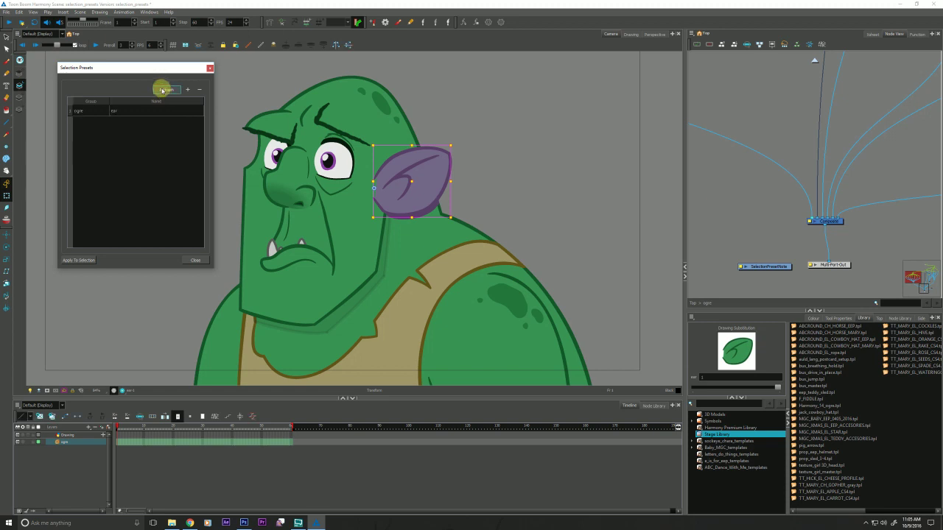
{"action": "left_click", "coordinate": [84, 115]}
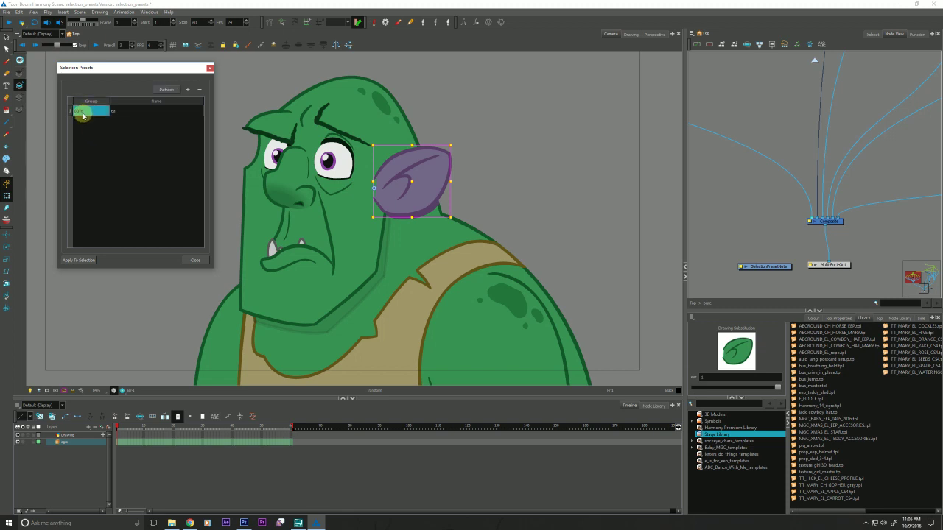
{"action": "left_click", "coordinate": [503, 199]}
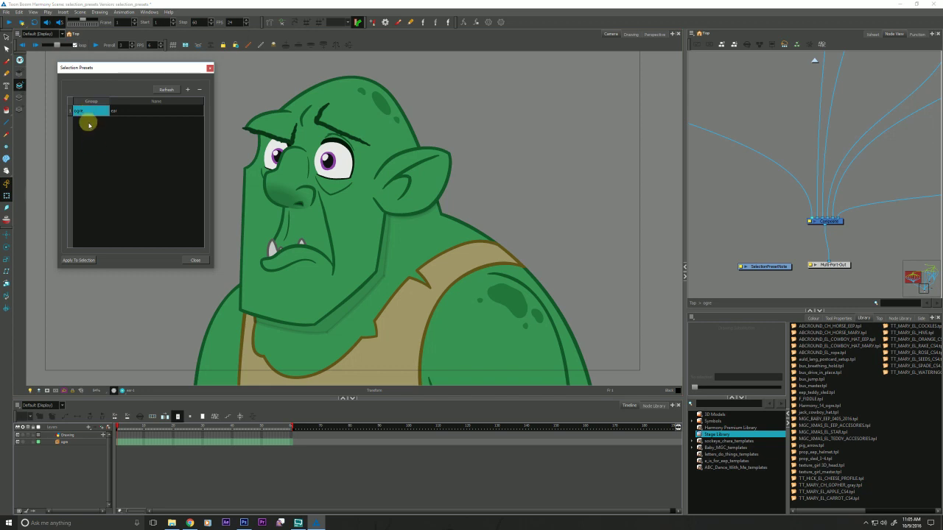
{"action": "left_click", "coordinate": [499, 178]}
{"action": "left_click", "coordinate": [95, 113]}
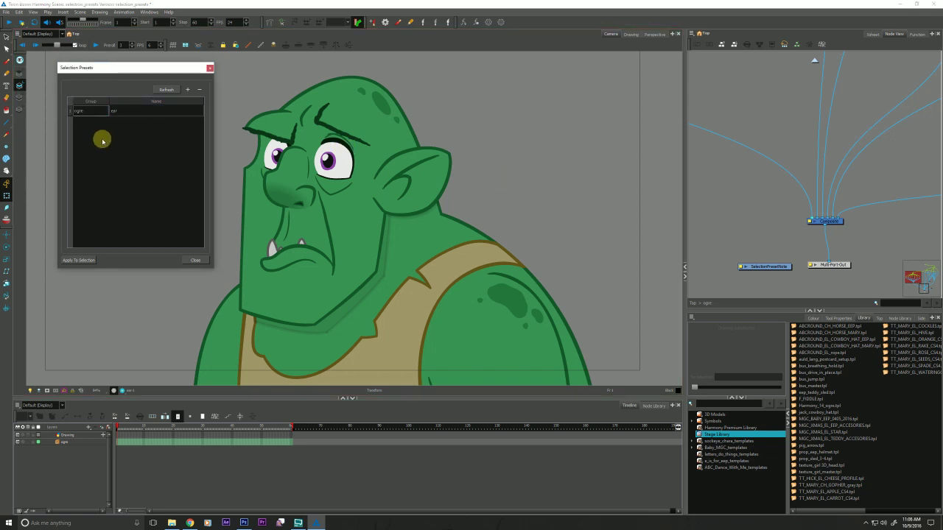
- Open the SelectionPresetNote's Layer Properties and inspect the stored ogre/ear JSON text
{"action": "double_click", "coordinate": [741, 266]}
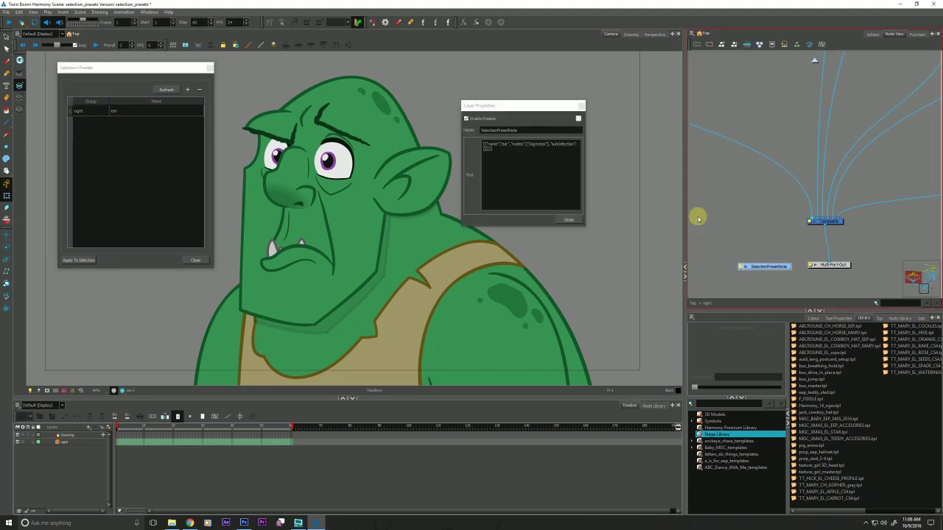
{"action": "left_click_drag", "start_coordinate": [508, 105], "coordinate": [467, 98]}
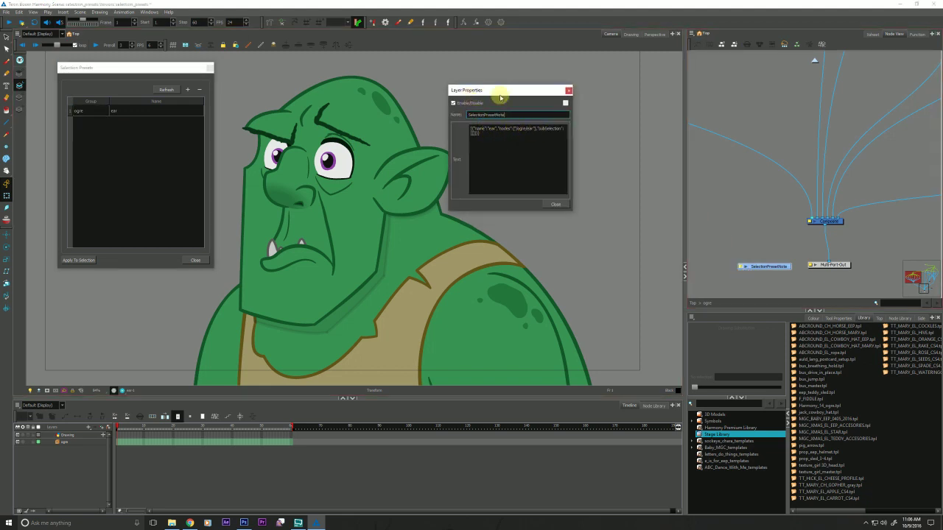
{"action": "left_click_drag", "start_coordinate": [497, 90], "coordinate": [506, 95]}
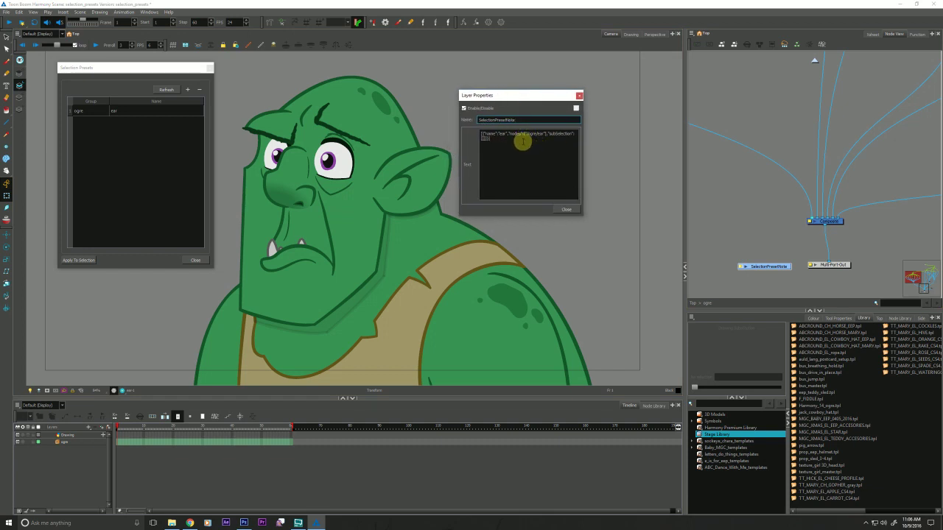
{"action": "left_click_drag", "start_coordinate": [525, 140], "coordinate": [539, 137]}
{"action": "left_click", "coordinate": [531, 135]}
{"action": "left_click_drag", "start_coordinate": [486, 93], "coordinate": [500, 95]}
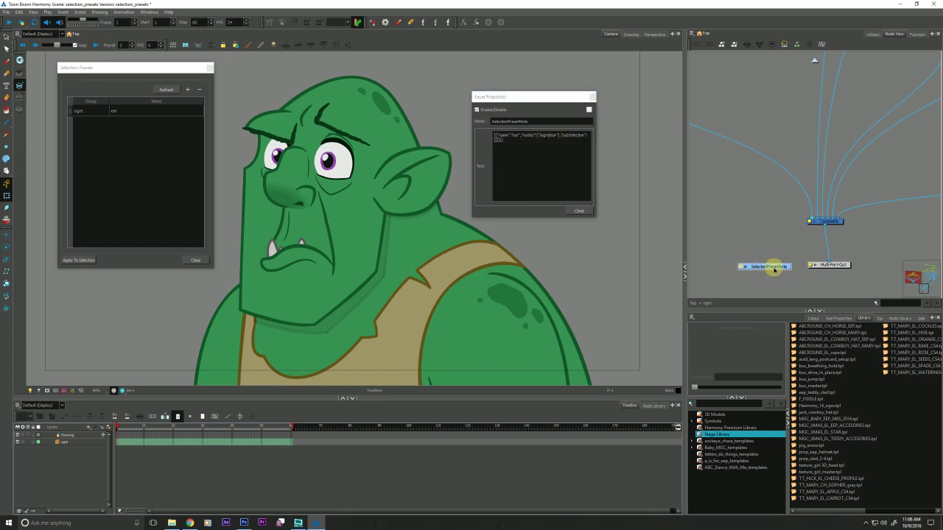
{"action": "left_click_drag", "start_coordinate": [758, 264], "coordinate": [752, 255]}
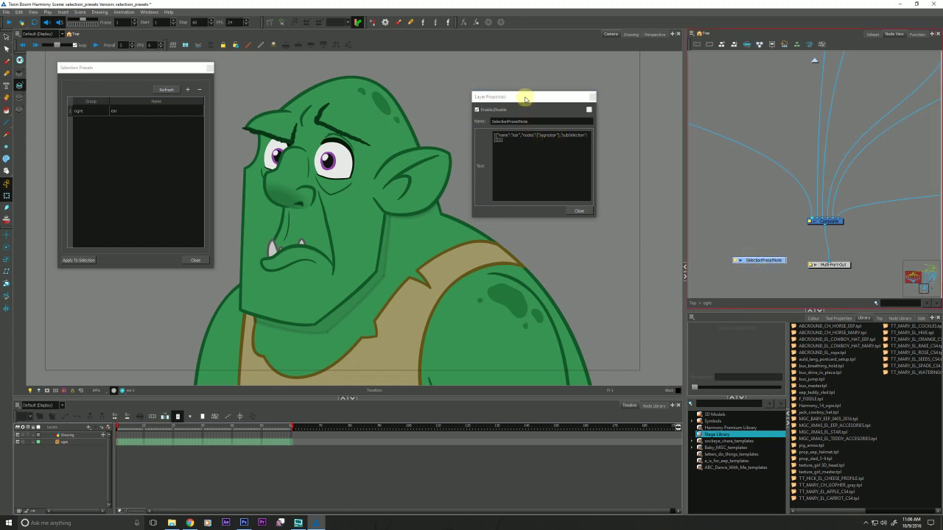
{"action": "left_click_drag", "start_coordinate": [524, 96], "coordinate": [531, 108]}
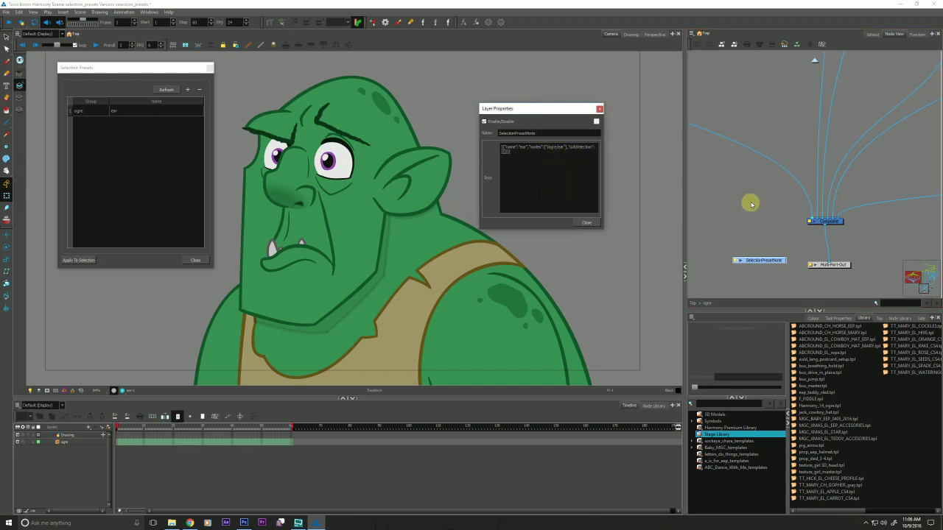
{"action": "mouse_move", "coordinate": [762, 261]}
{"action": "left_mouse_down"}
{"action": "mouse_move", "coordinate": [772, 264]}
{"action": "mouse_move", "coordinate": [764, 267]}
{"action": "left_mouse_up"}
{"action": "left_click", "coordinate": [552, 144]}
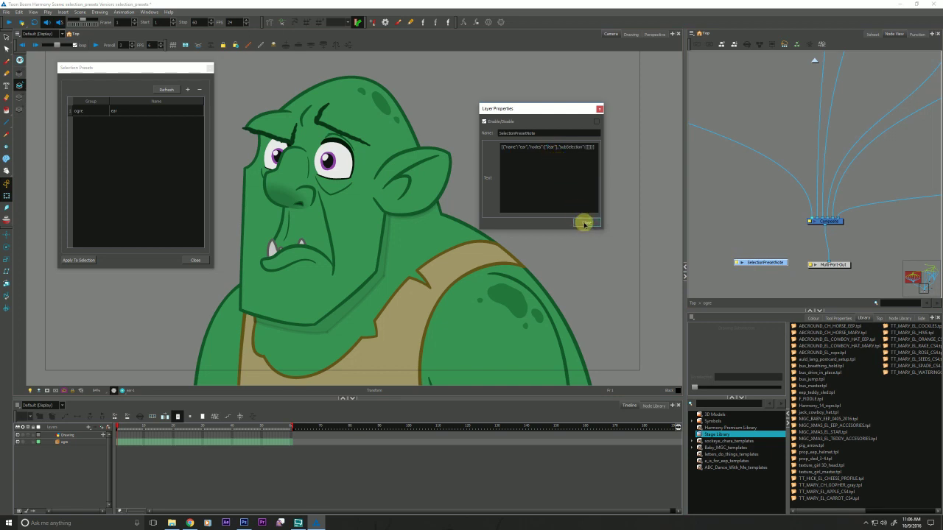
- Close Layer Properties, refresh the presets list and recall the ear preset to check it
{"action": "left_click", "coordinate": [584, 223]}
{"action": "left_click", "coordinate": [166, 90]}
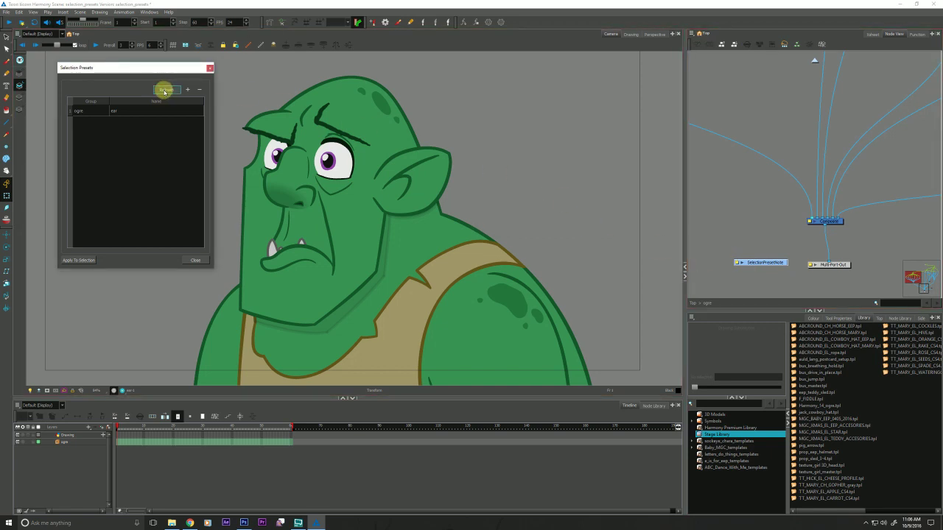
{"action": "left_click", "coordinate": [81, 110]}
{"action": "left_click", "coordinate": [81, 112]}
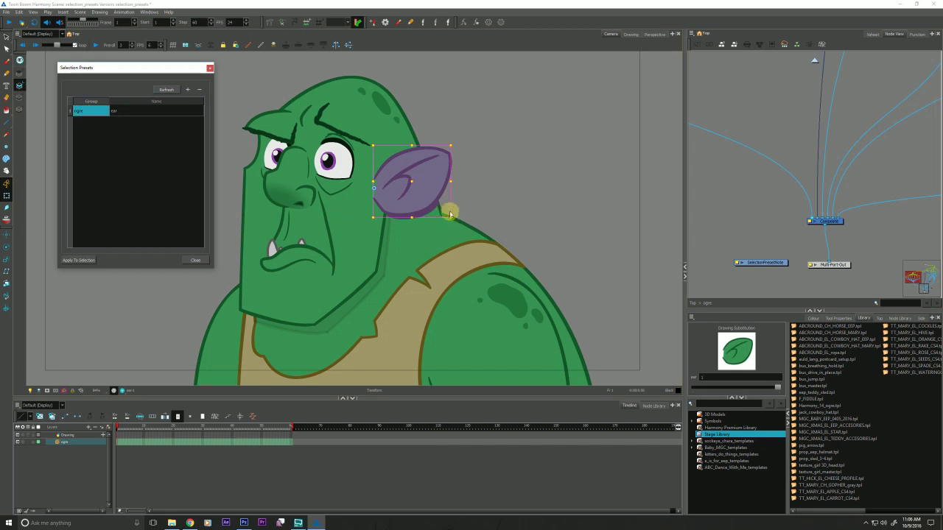
{"action": "left_click", "coordinate": [726, 220]}
- Select the ogre's eyebrow drawing and save it as preset 'brow L'
{"action": "scroll", "coordinate": [778, 255], "scroll_direction": "up", "scroll_amount": 2}
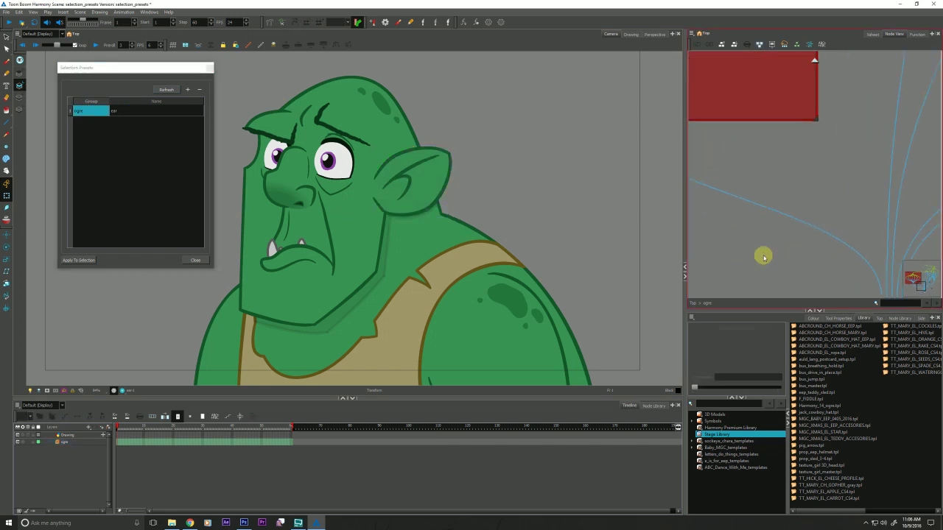
{"action": "left_click", "coordinate": [324, 124]}
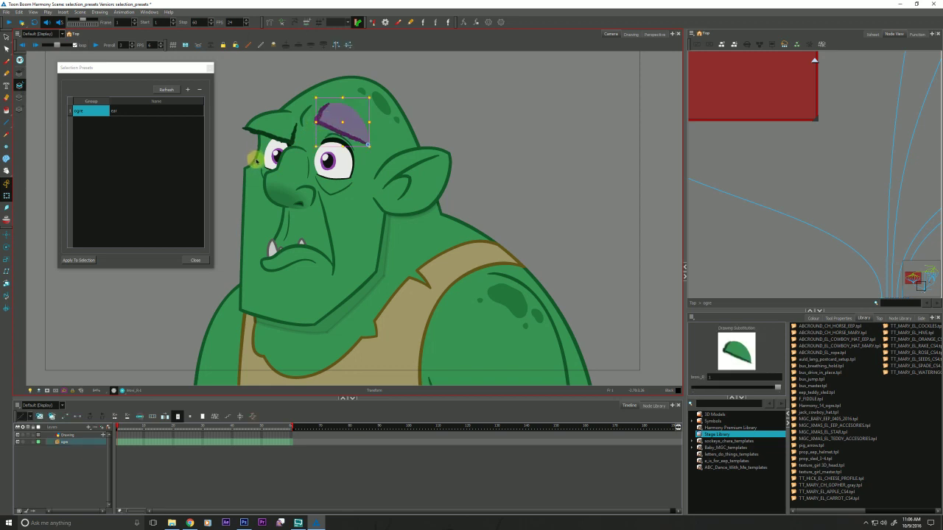
{"action": "left_click", "coordinate": [187, 90]}
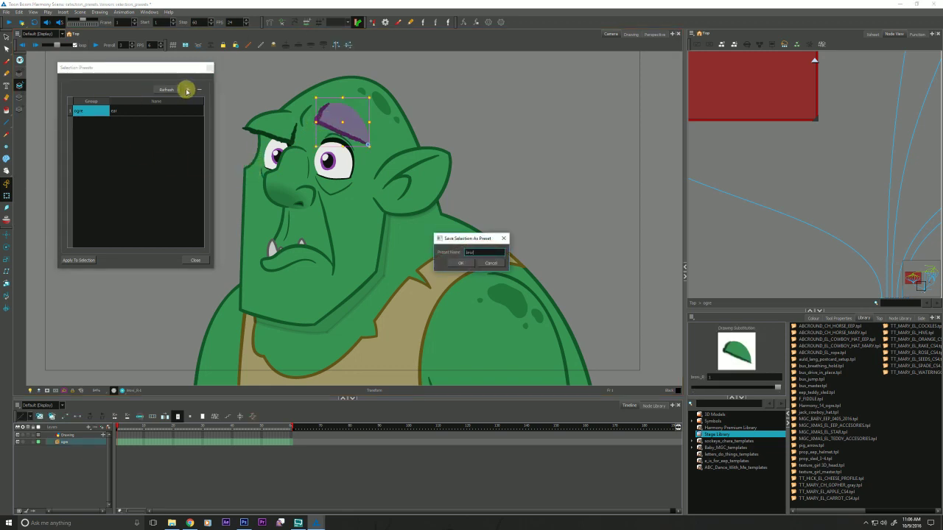
{"action": "left_click", "coordinate": [455, 263]}
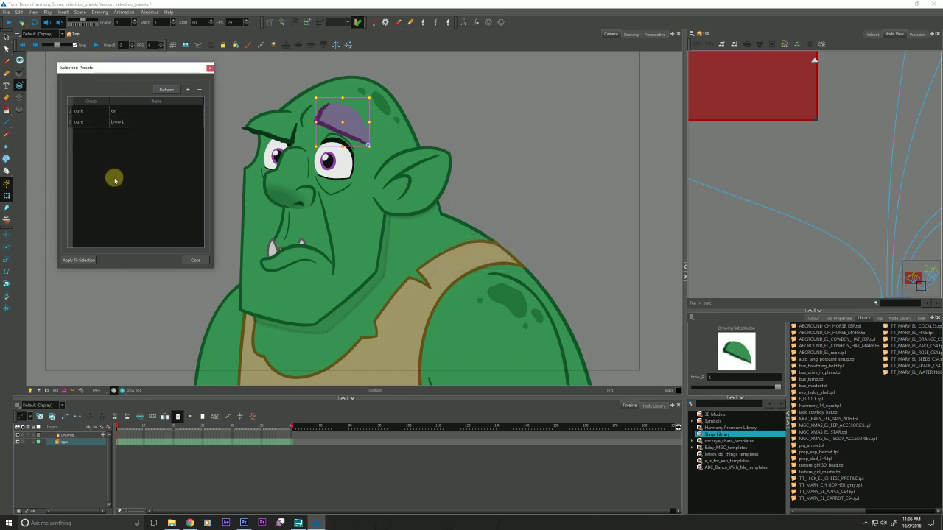
{"action": "left_click", "coordinate": [537, 172]}
- Open SelectionPresetNote's properties and check the brow L entry at the end of line 3
{"action": "scroll", "coordinate": [751, 122], "scroll_direction": "down", "scroll_amount": 3}
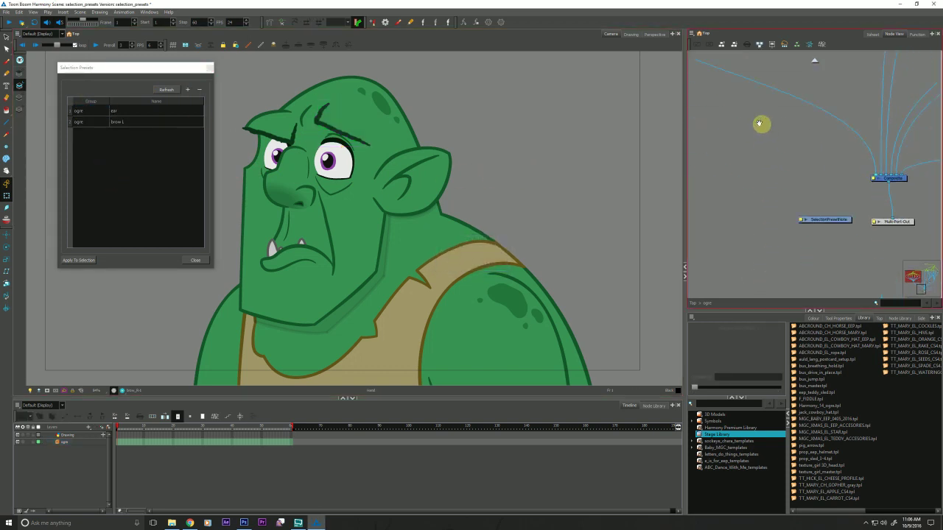
{"action": "double_click", "coordinate": [800, 219]}
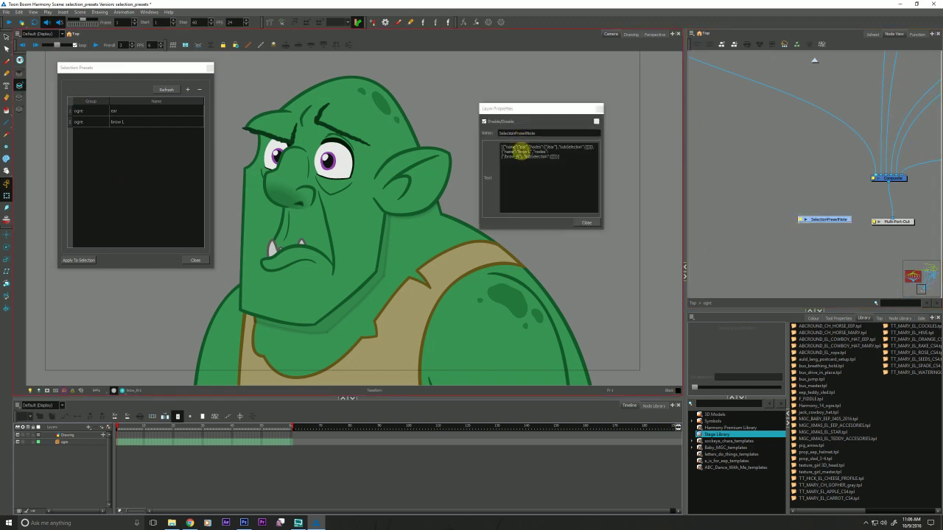
{"action": "left_click_drag", "start_coordinate": [504, 118], "coordinate": [496, 110]}
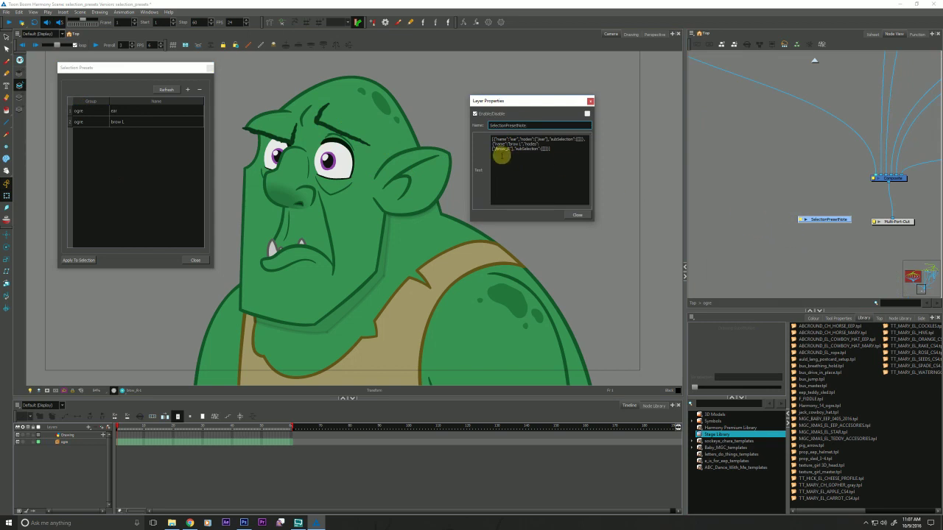
{"action": "left_click", "coordinate": [493, 148]}
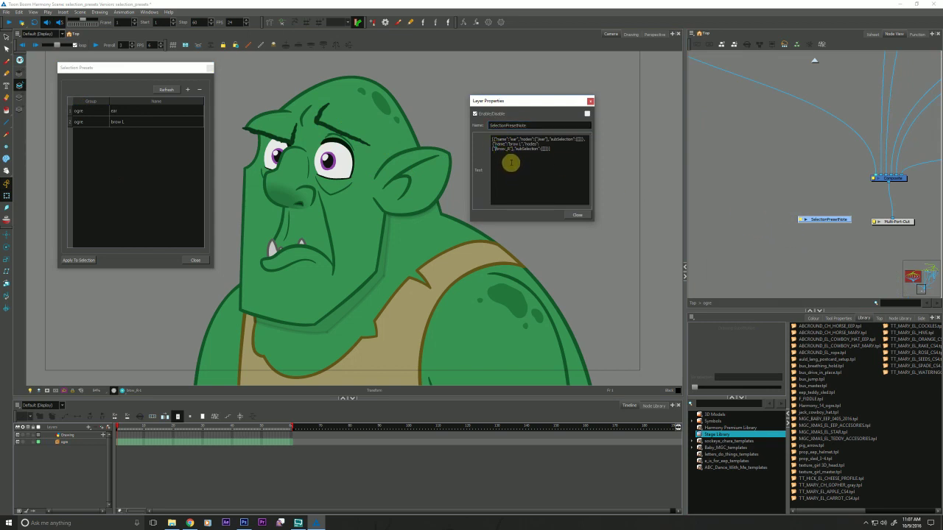
{"action": "left_click_drag", "start_coordinate": [837, 220], "coordinate": [824, 226]}
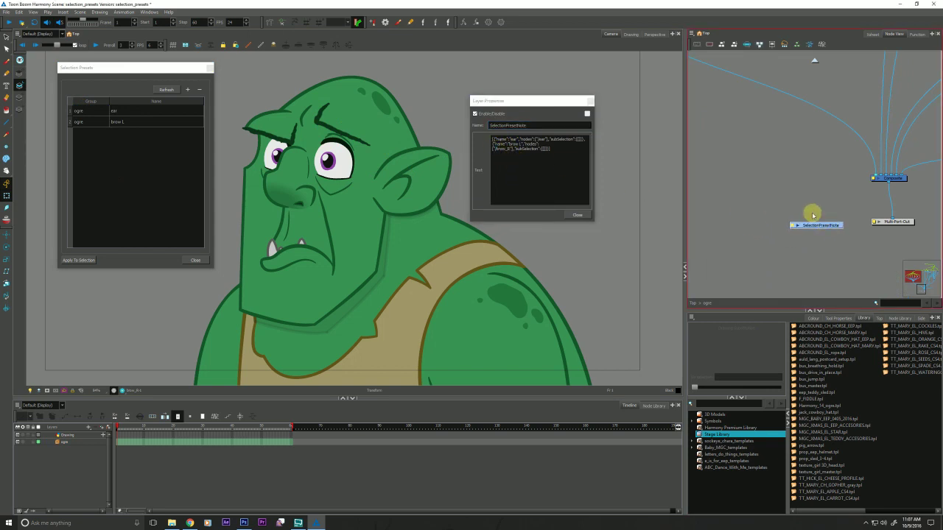
{"action": "left_click_drag", "start_coordinate": [495, 101], "coordinate": [494, 96]}
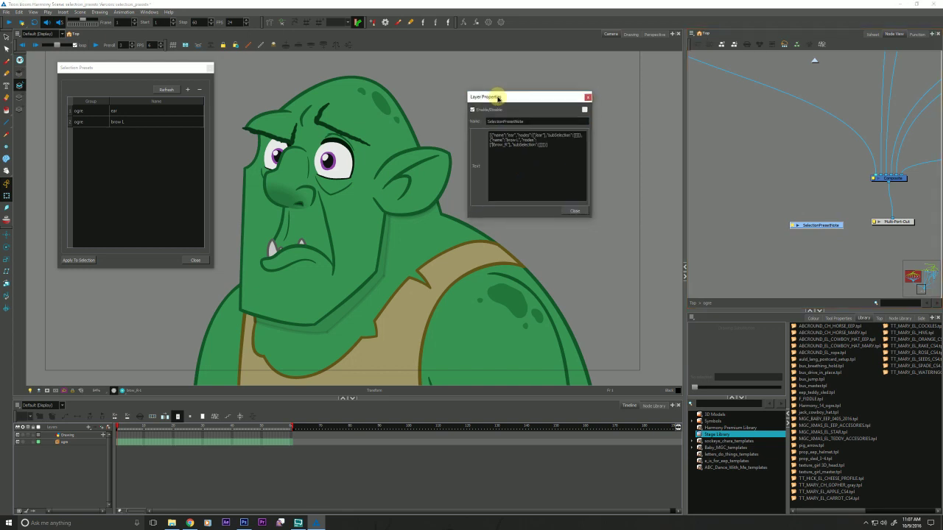
{"action": "left_click_drag", "start_coordinate": [496, 143], "coordinate": [509, 168]}
{"action": "left_click", "coordinate": [509, 168]}
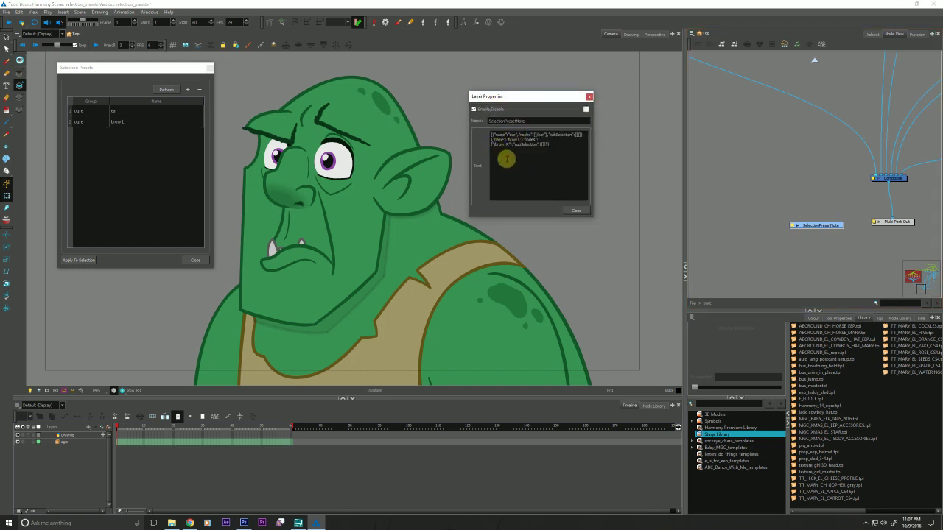
- Touch up the brow L preset name, then close the note's properties
{"action": "left_click", "coordinate": [118, 121]}
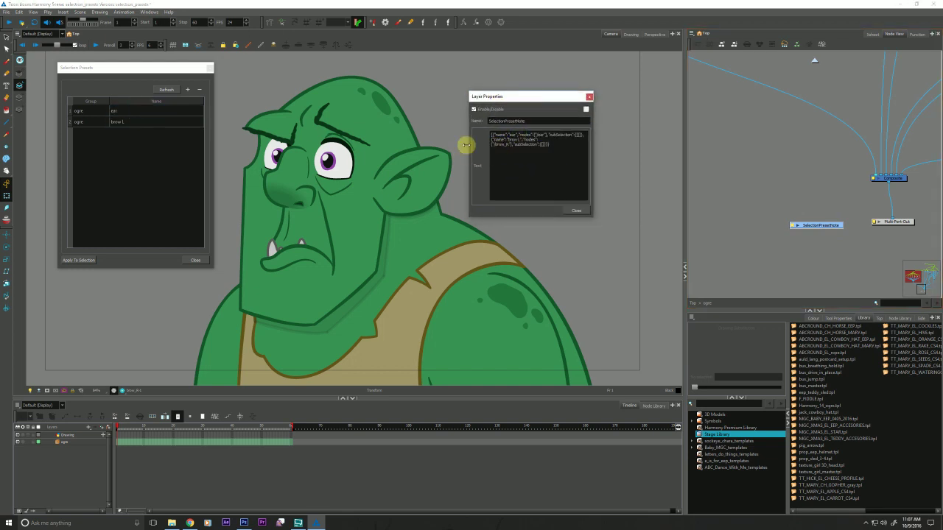
{"action": "double_click", "coordinate": [140, 121]}
{"action": "left_click", "coordinate": [497, 145]}
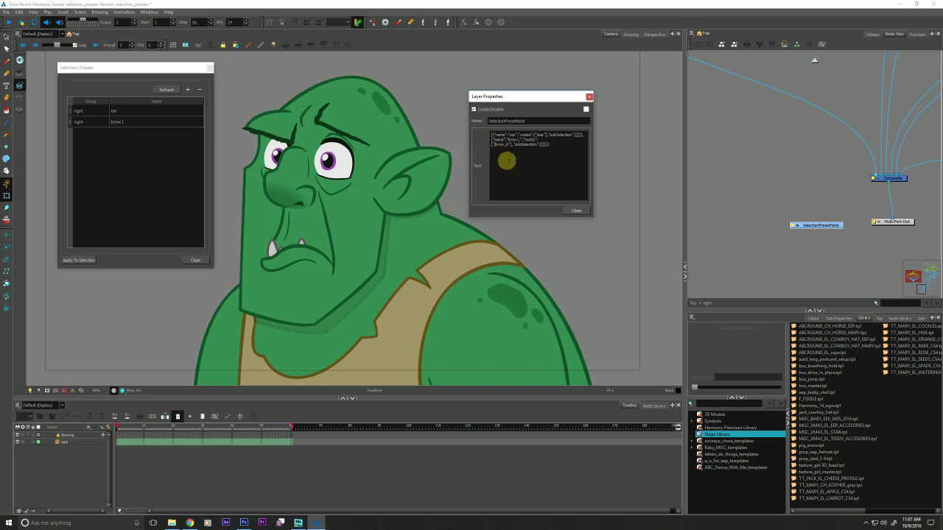
{"action": "left_click", "coordinate": [579, 211]}
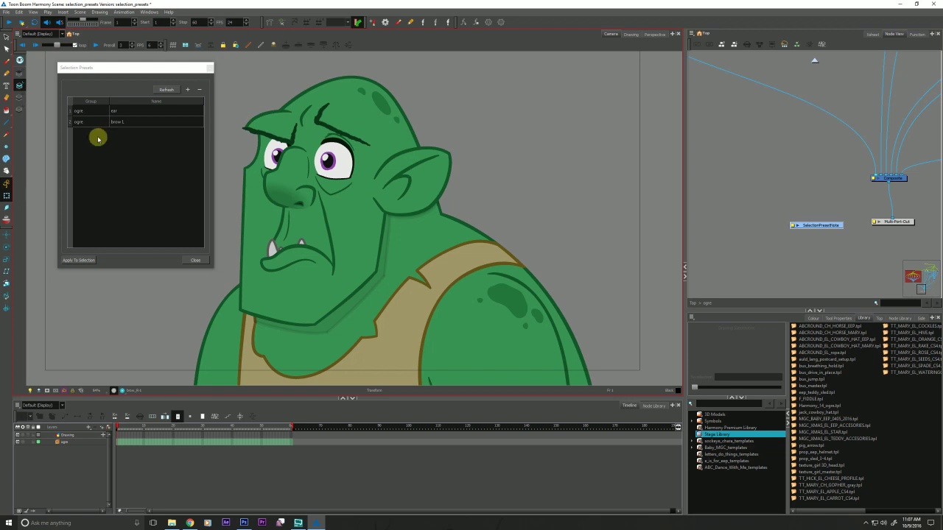
{"action": "left_click", "coordinate": [691, 303]}
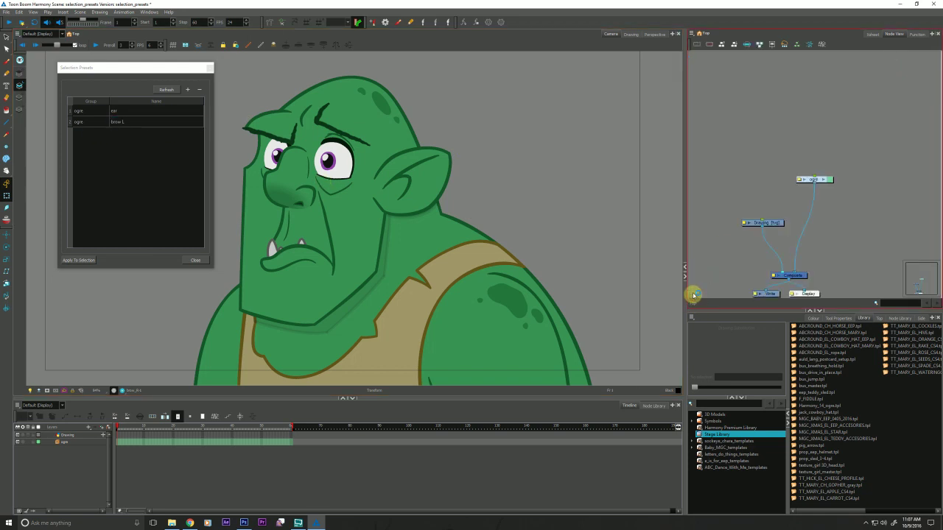
{"action": "left_click", "coordinate": [814, 178]}
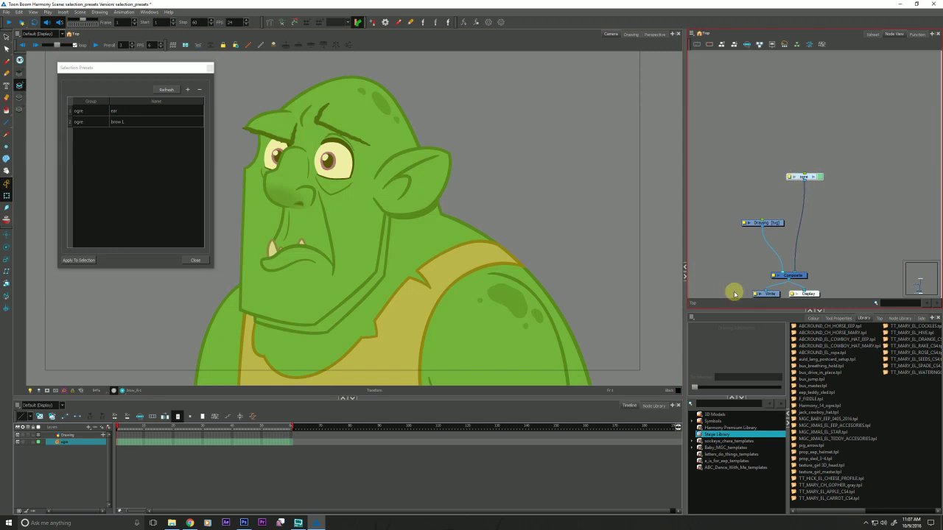
{"action": "left_click", "coordinate": [814, 177]}
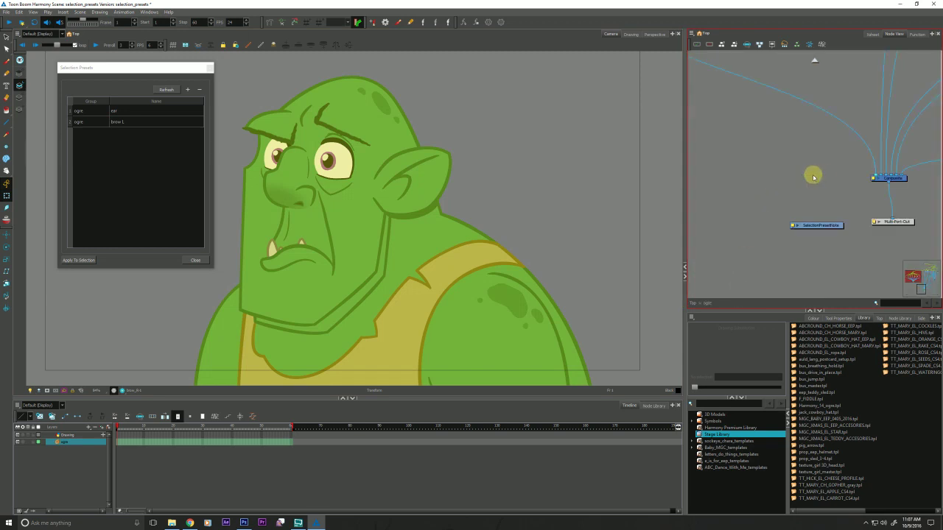
{"action": "left_click", "coordinate": [823, 225]}
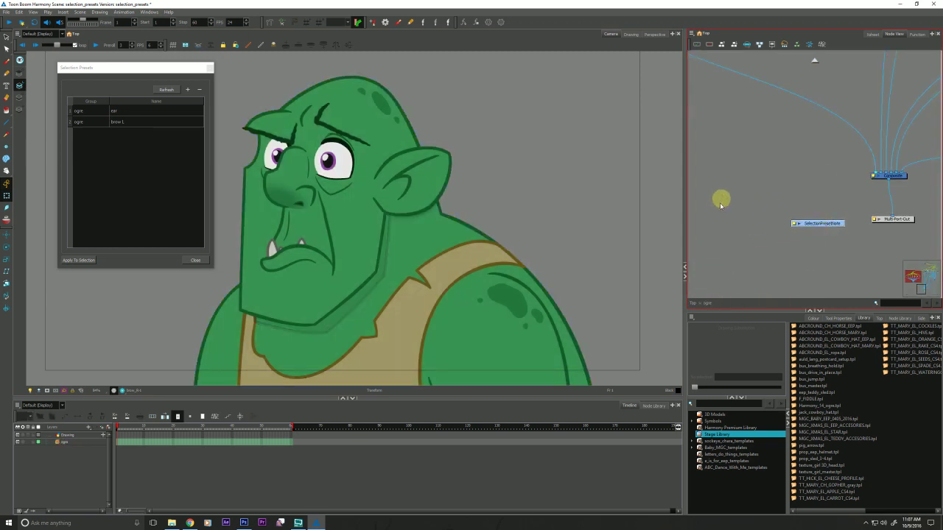
{"action": "left_click", "coordinate": [692, 303]}
{"action": "left_click", "coordinate": [824, 183]}
{"action": "left_click_drag", "start_coordinate": [823, 182], "coordinate": [822, 187]}
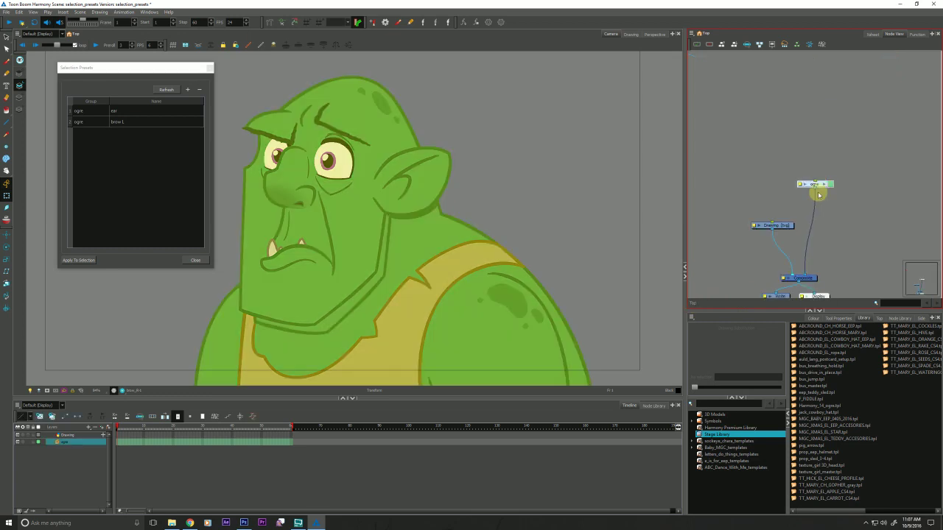
{"action": "left_click", "coordinate": [83, 112]}
{"action": "left_click", "coordinate": [89, 103]}
{"action": "mouse_move", "coordinate": [81, 111]}
{"action": "left_mouse_down"}
{"action": "mouse_move", "coordinate": [84, 123]}
{"action": "mouse_move", "coordinate": [78, 111]}
{"action": "left_mouse_up"}
{"action": "left_click", "coordinate": [83, 123]}
{"action": "left_click", "coordinate": [84, 123]}
{"action": "left_click", "coordinate": [86, 149]}
{"action": "left_click", "coordinate": [149, 263]}
{"action": "left_click", "coordinate": [730, 243]}
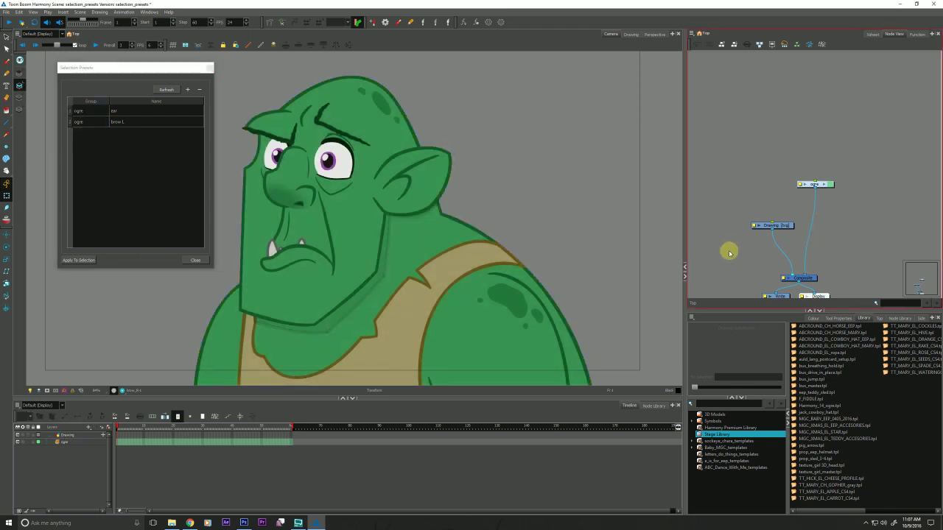
- Select the mouth's deform bone and save it as the preset 'mouth deform bone'
{"action": "left_click", "coordinate": [287, 236]}
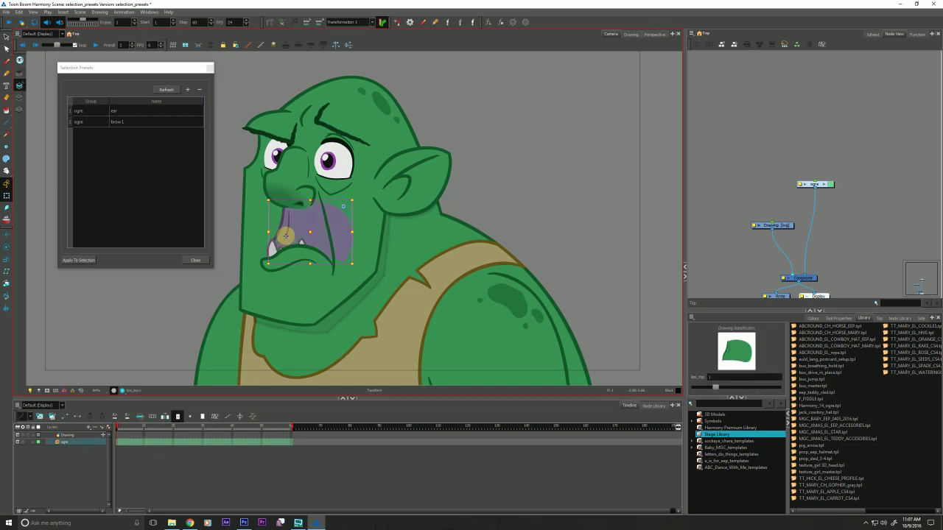
{"action": "left_click", "coordinate": [279, 19]}
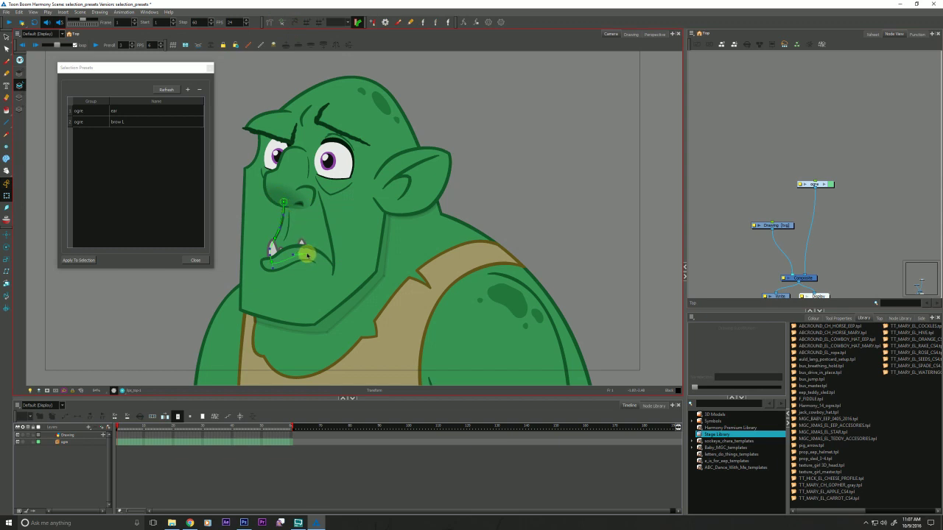
{"action": "left_click_drag", "start_coordinate": [306, 254], "coordinate": [263, 226]}
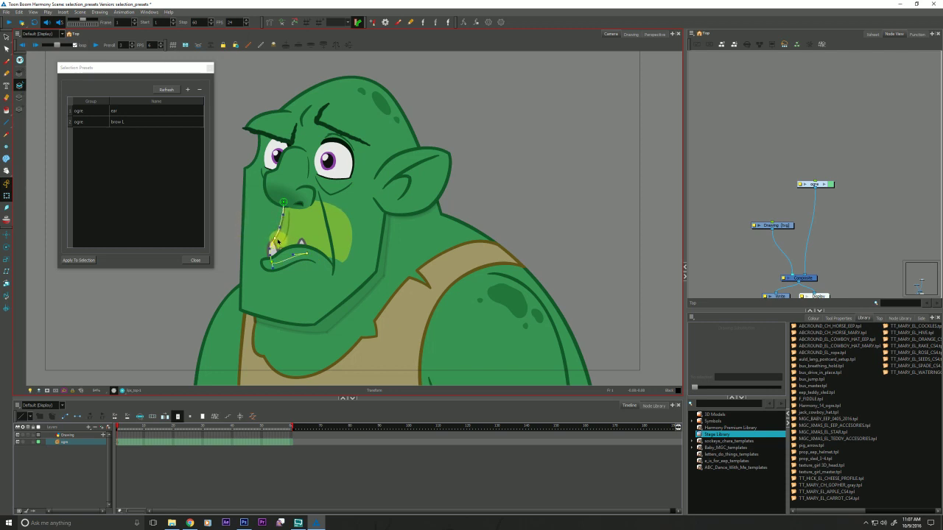
{"action": "left_click", "coordinate": [188, 89]}
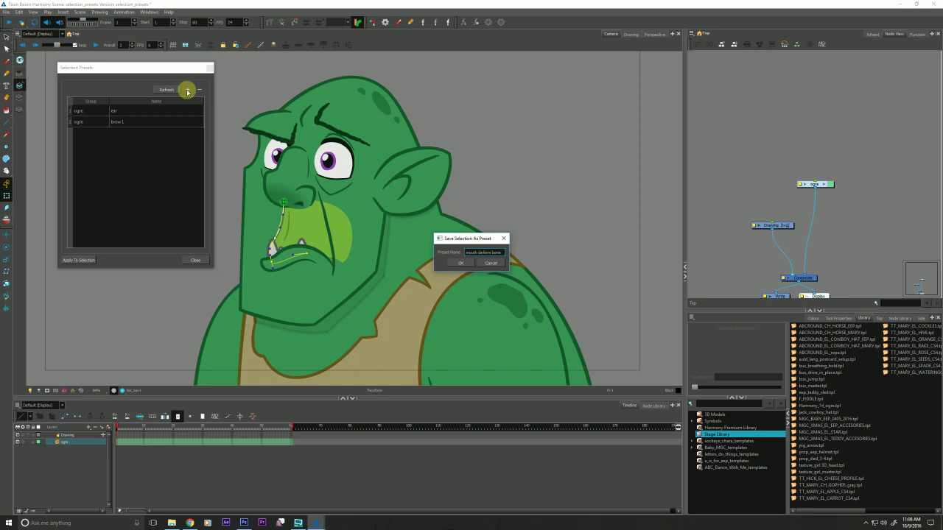
{"action": "left_click", "coordinate": [460, 263]}
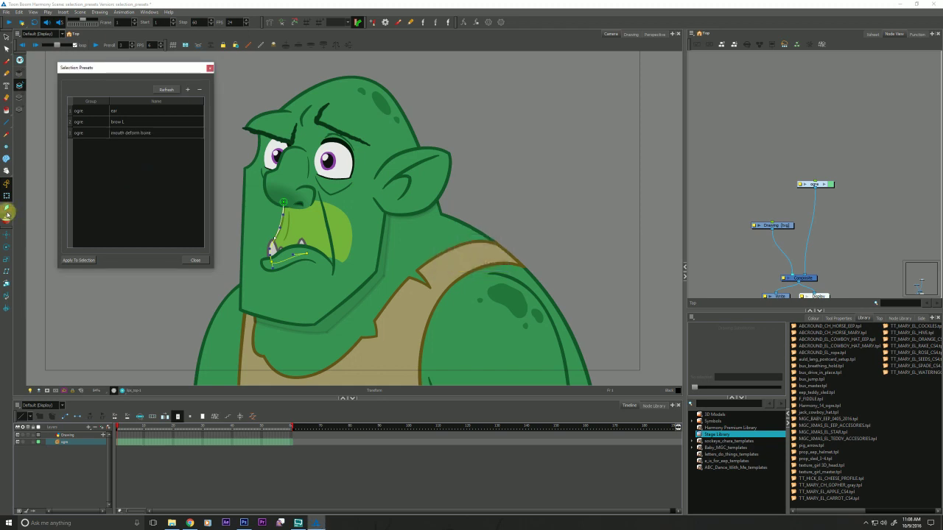
{"action": "left_click", "coordinate": [107, 310]}
- Apply the 'mouth deform bone' preset to reselect the bone, then clear the canvas selection
{"action": "left_click", "coordinate": [81, 130]}
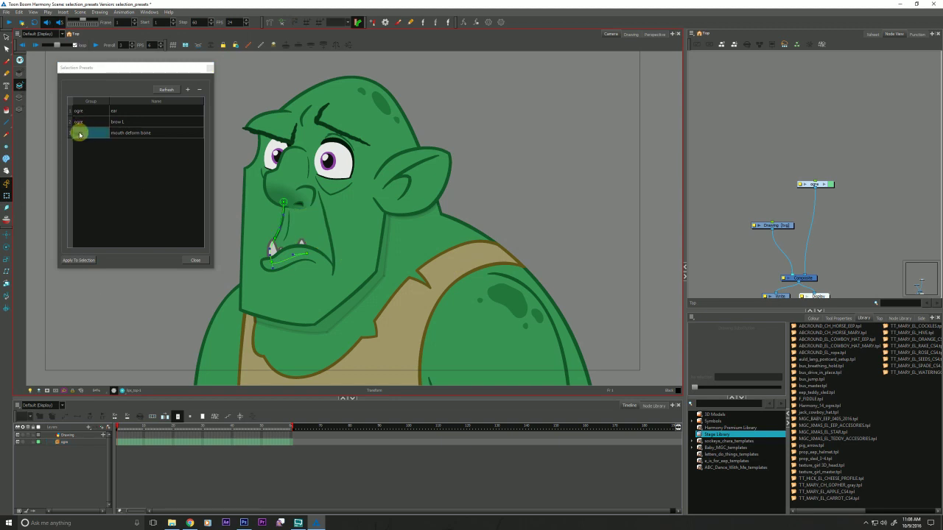
{"action": "left_click", "coordinate": [81, 130]}
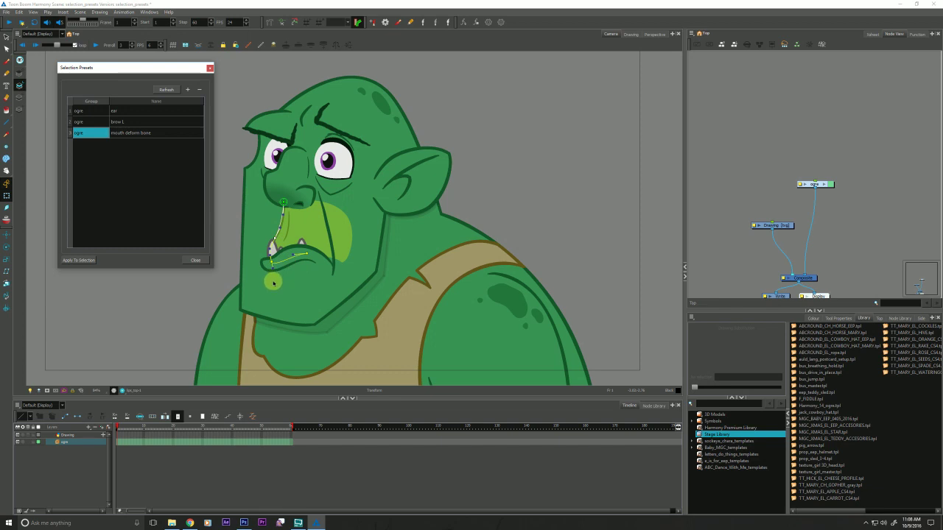
{"action": "left_click", "coordinate": [147, 308]}
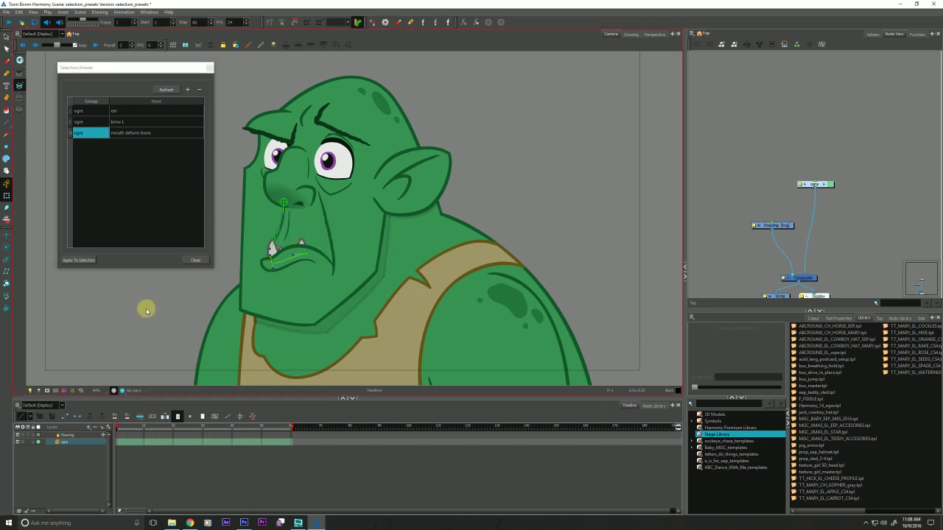